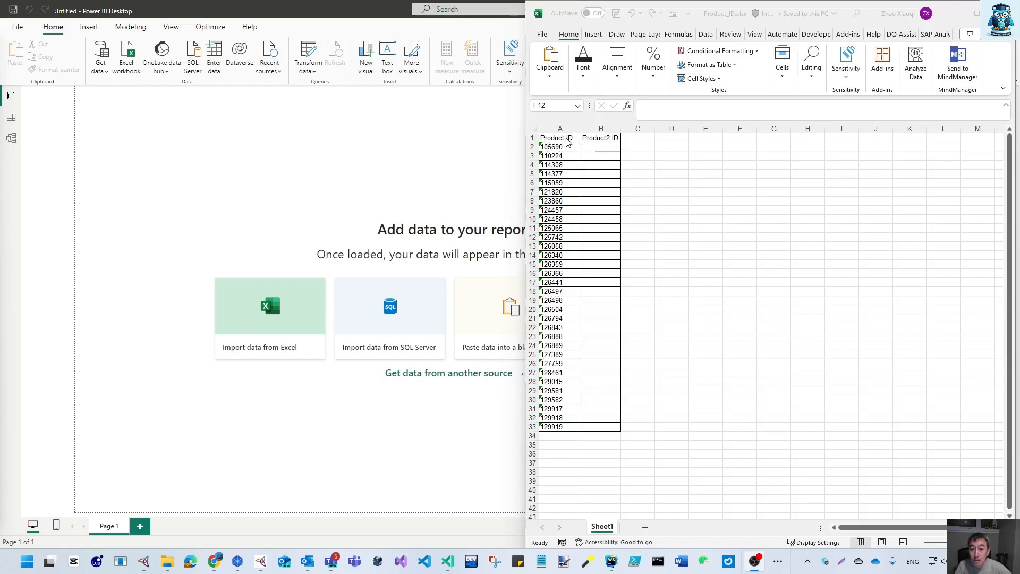
pyautogui.click(565, 138)
pyautogui.moveTo(563, 139); pyautogui.dragTo(556, 428)
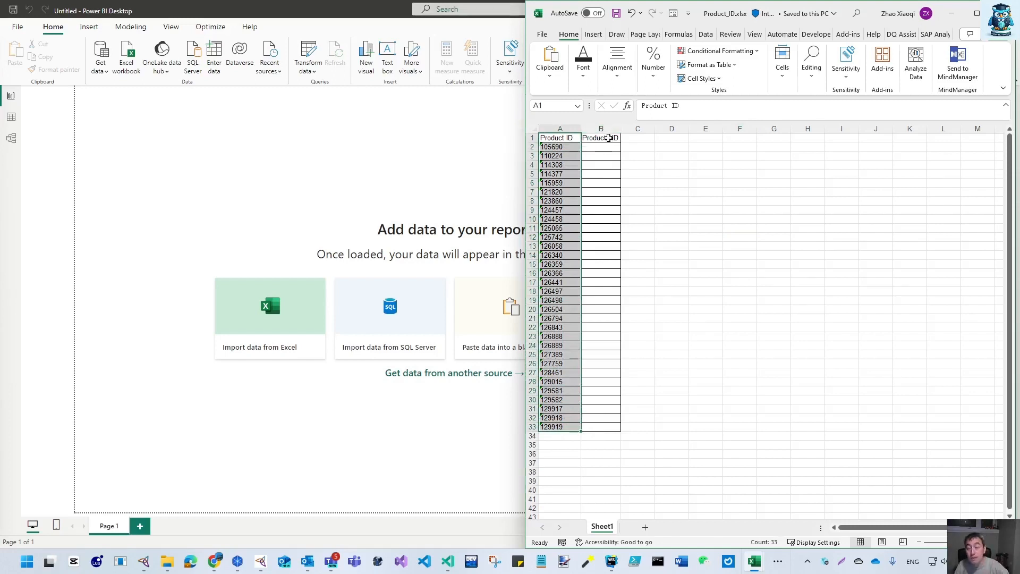
pyautogui.moveTo(608, 138); pyautogui.dragTo(609, 392)
# Step: Enter ? in cell B2 and 0 in cell B4 of the Product2 ID column, and save the workbook
pyautogui.click(607, 149)
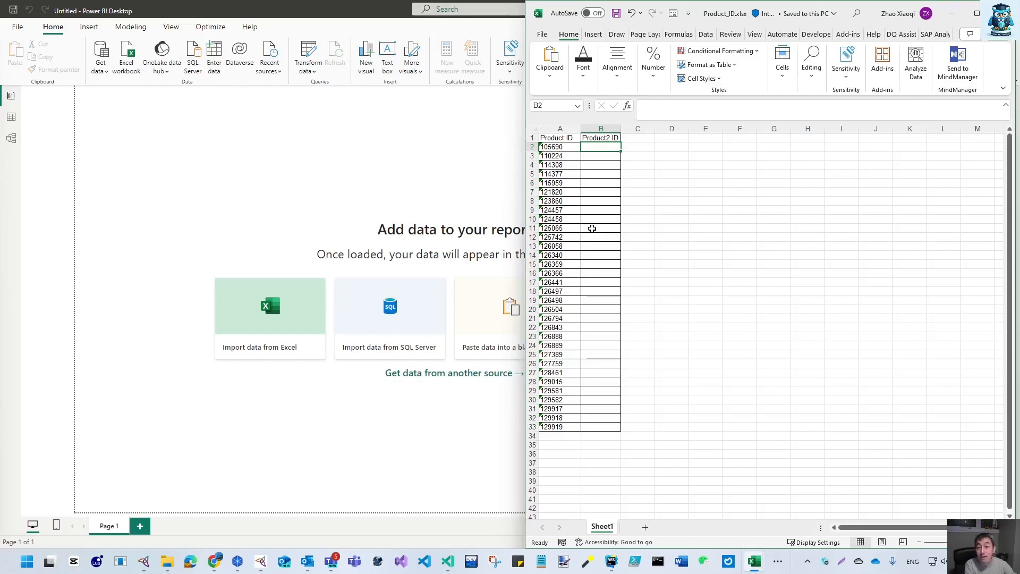
pyautogui.write('?')
pyautogui.press('Return')
pyautogui.press('Return')
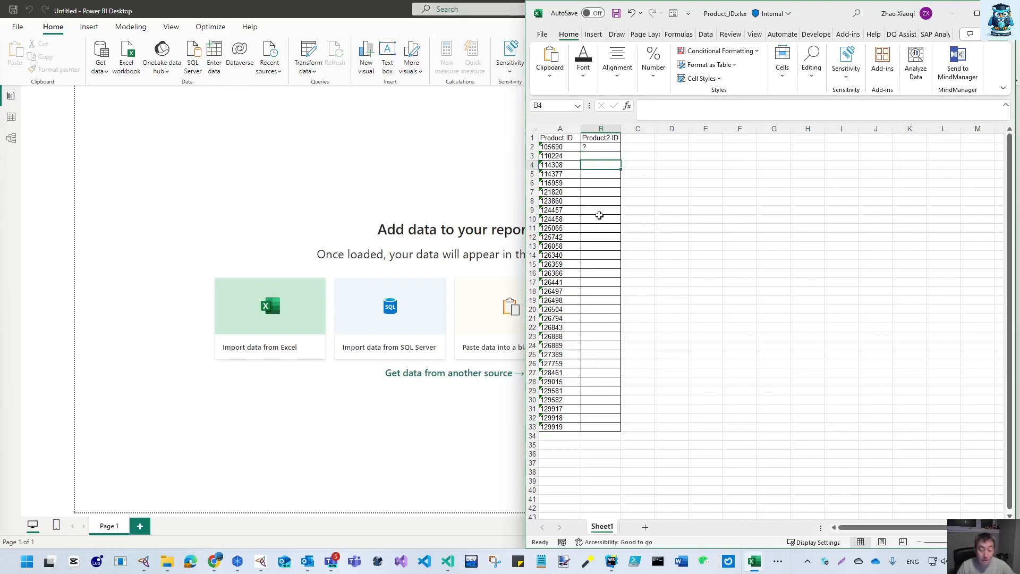
pyautogui.write('0')
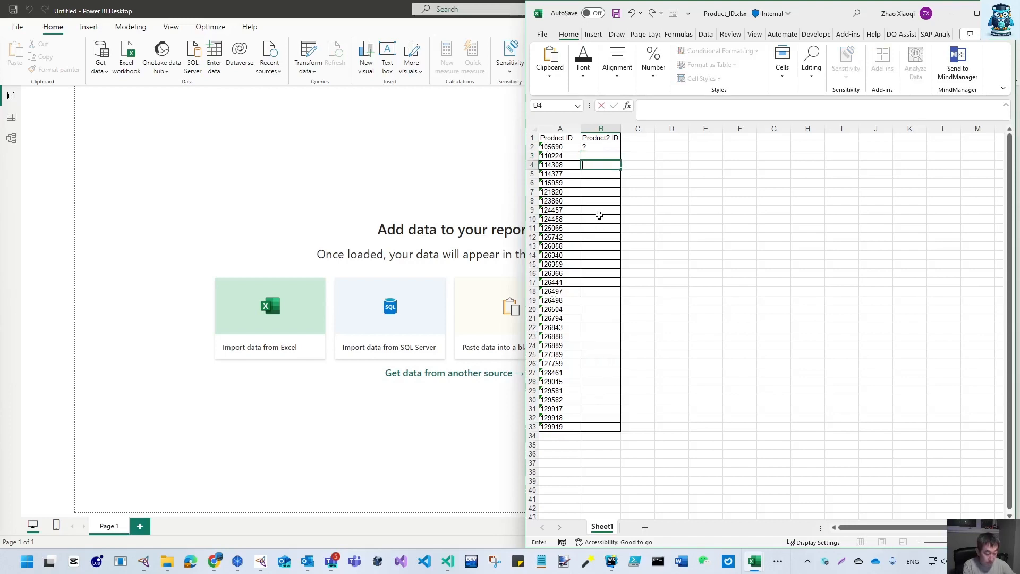
pyautogui.press('Return')
pyautogui.hotkey('ctrl', 's')
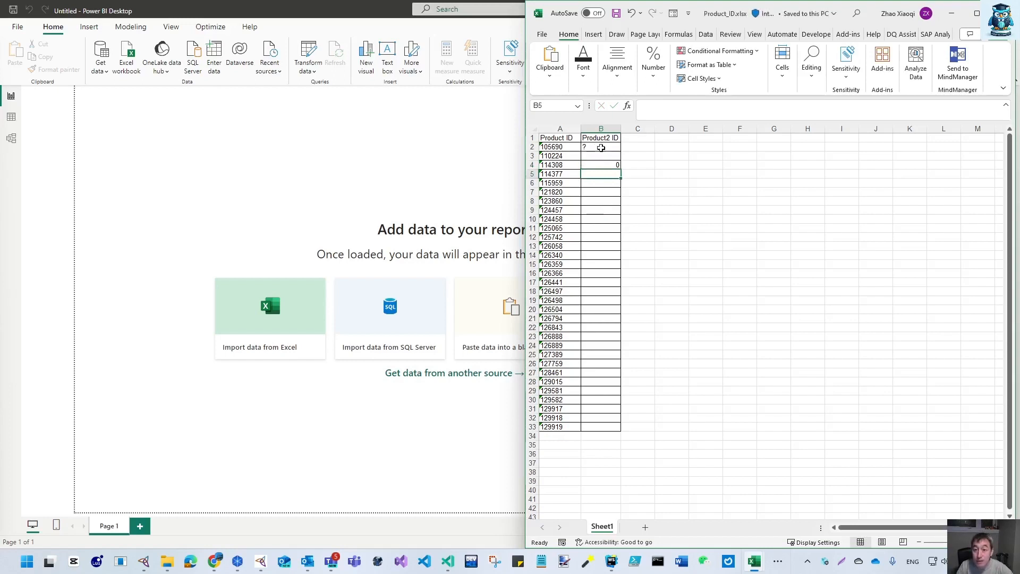
# Step: Close the Product_ID.xlsx workbook to return to the empty Power BI report
pyautogui.moveTo(616, 148); pyautogui.dragTo(606, 425)
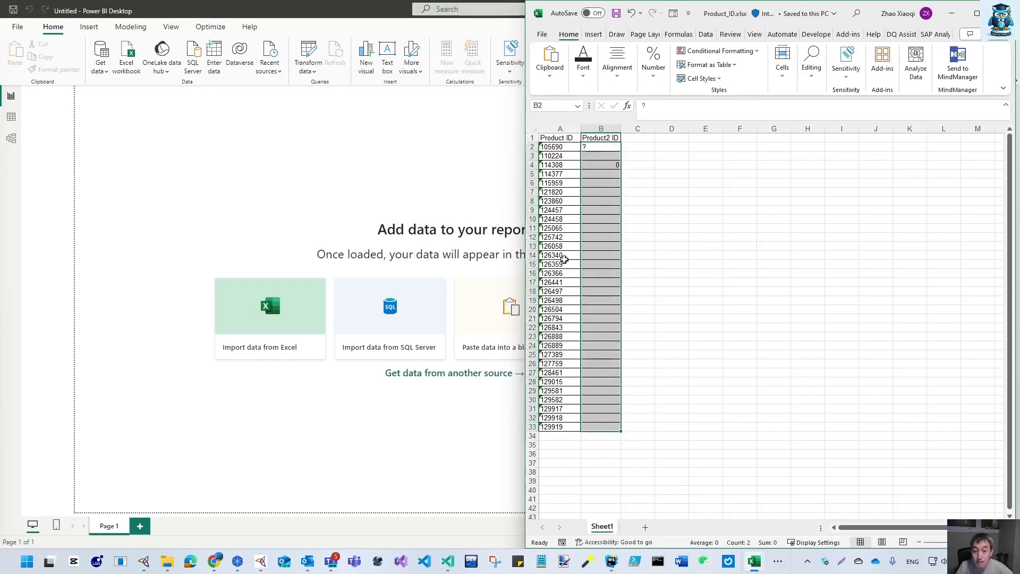
pyautogui.click(564, 258)
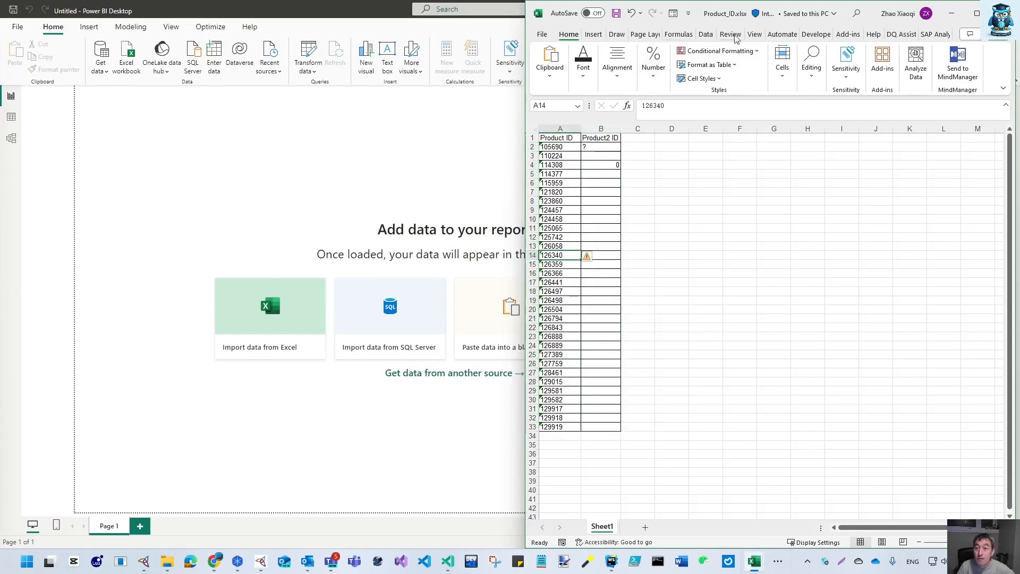
pyautogui.click(763, 209)
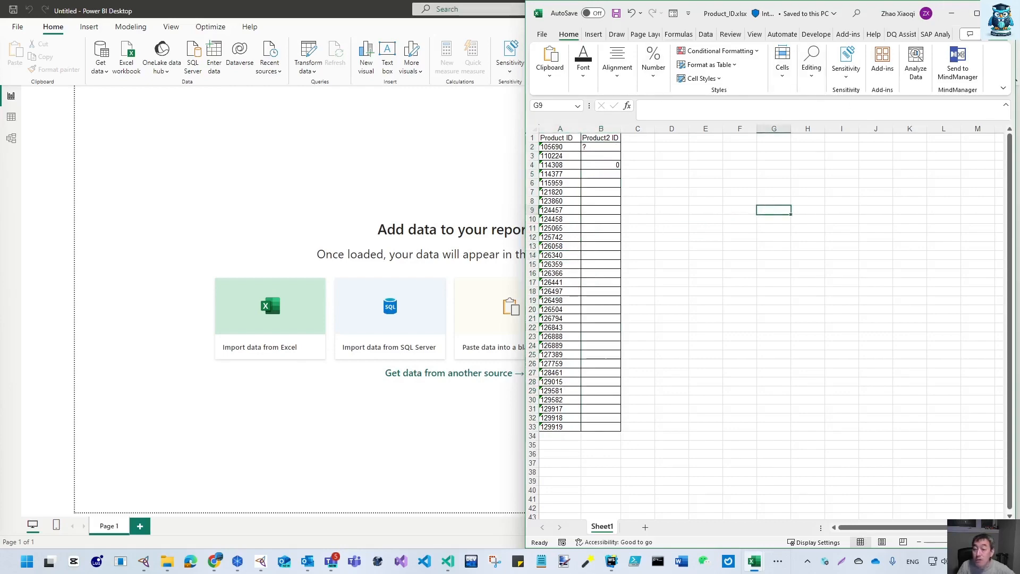
pyautogui.click(1002, 13)
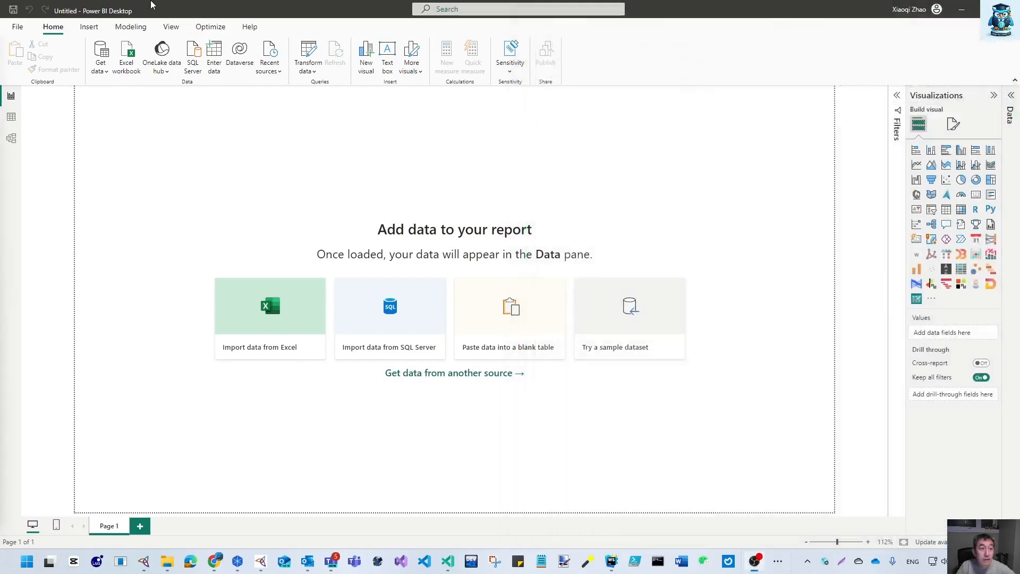
# Step: Import Sheet1 of Product_ID.xlsx from the Downloads folder and open it for data transformation
pyautogui.click(133, 57)
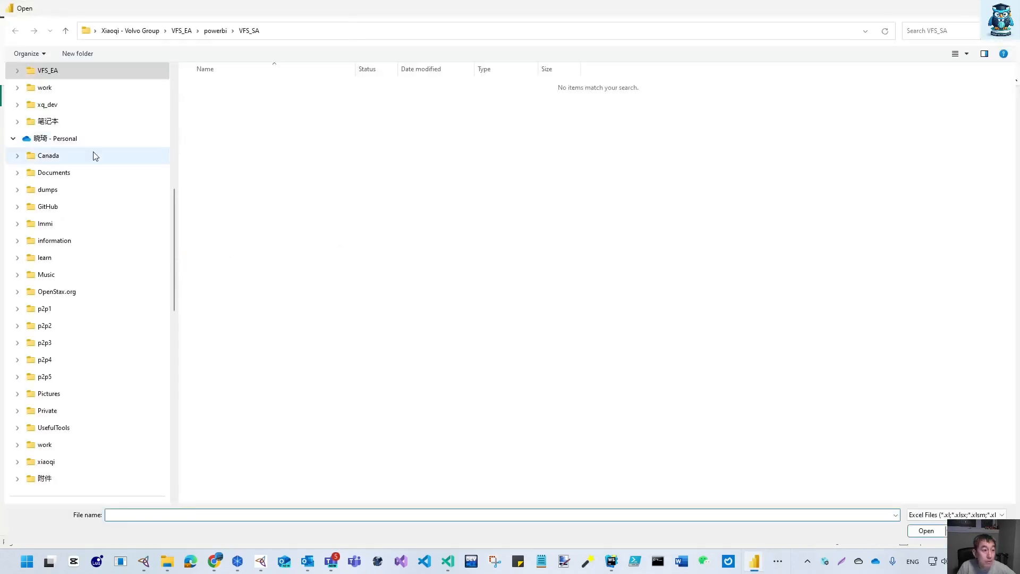
pyautogui.moveTo(173, 206); pyautogui.dragTo(180, 444)
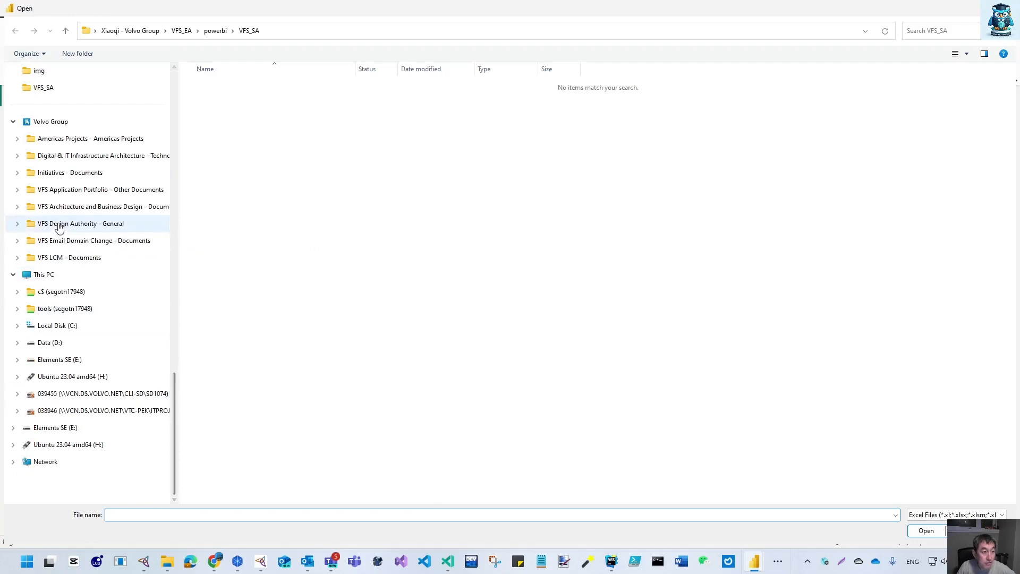
pyautogui.scroll(7, 60, 224)
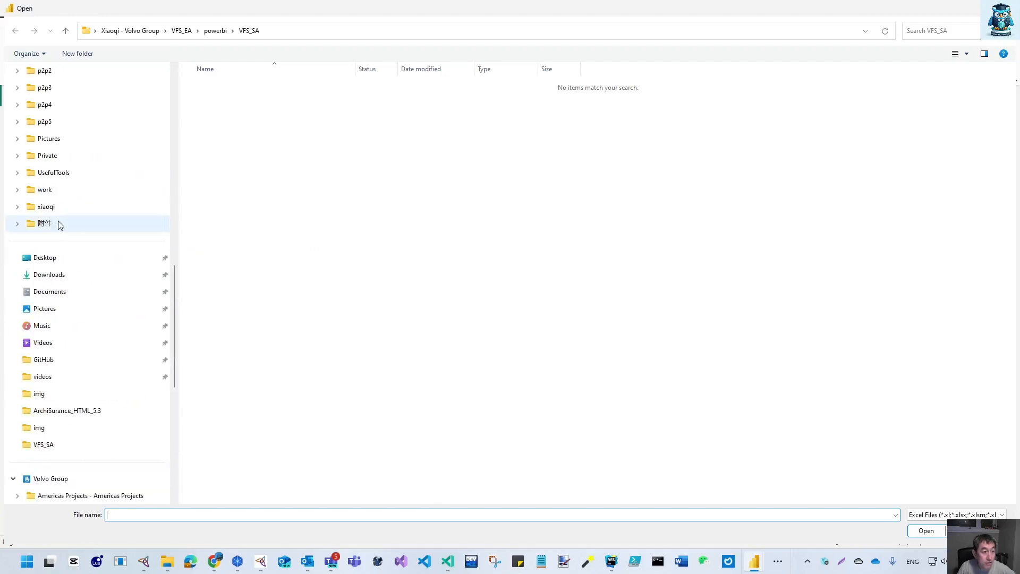
pyautogui.click(46, 277)
pyautogui.doubleClick(223, 103)
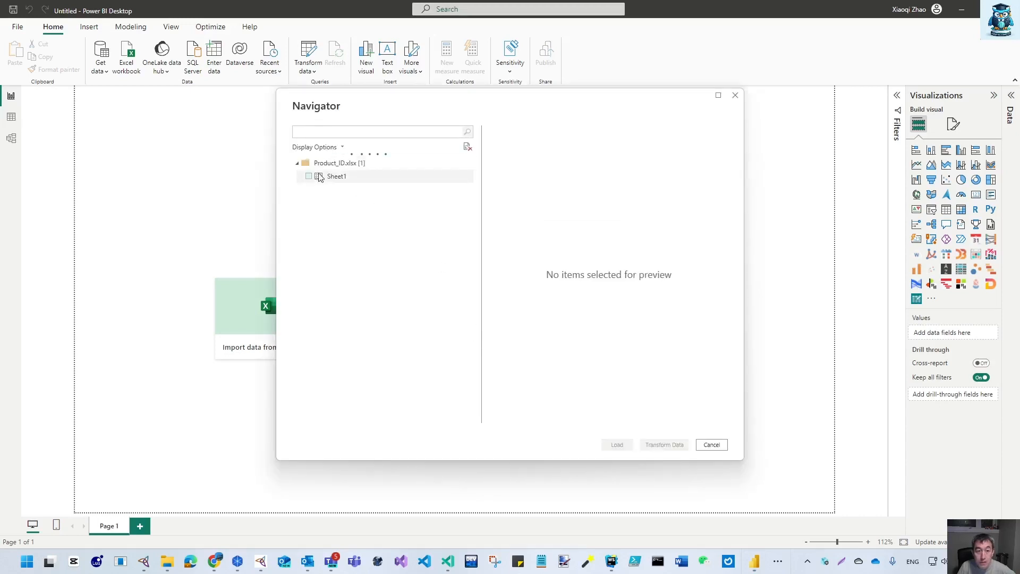
pyautogui.click(309, 177)
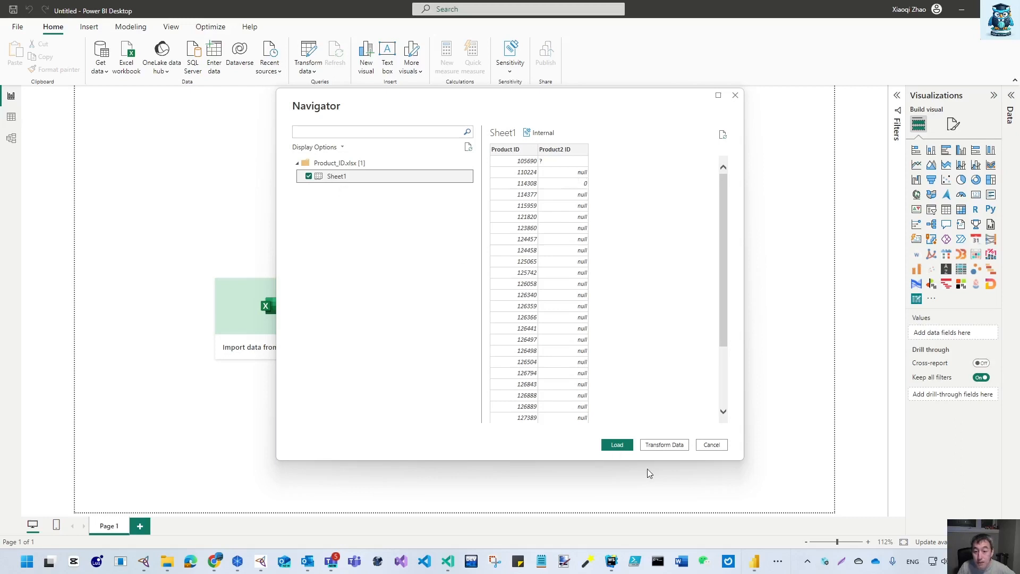
pyautogui.click(672, 448)
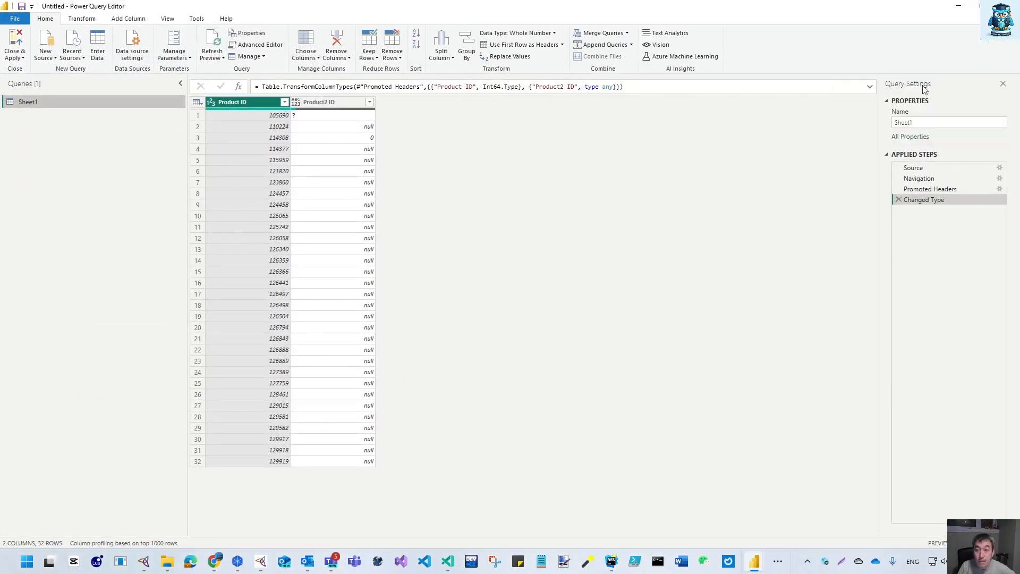
# Step: Restore the Power Query Editor and report windows and arrange them side by side
pyautogui.click(976, 10)
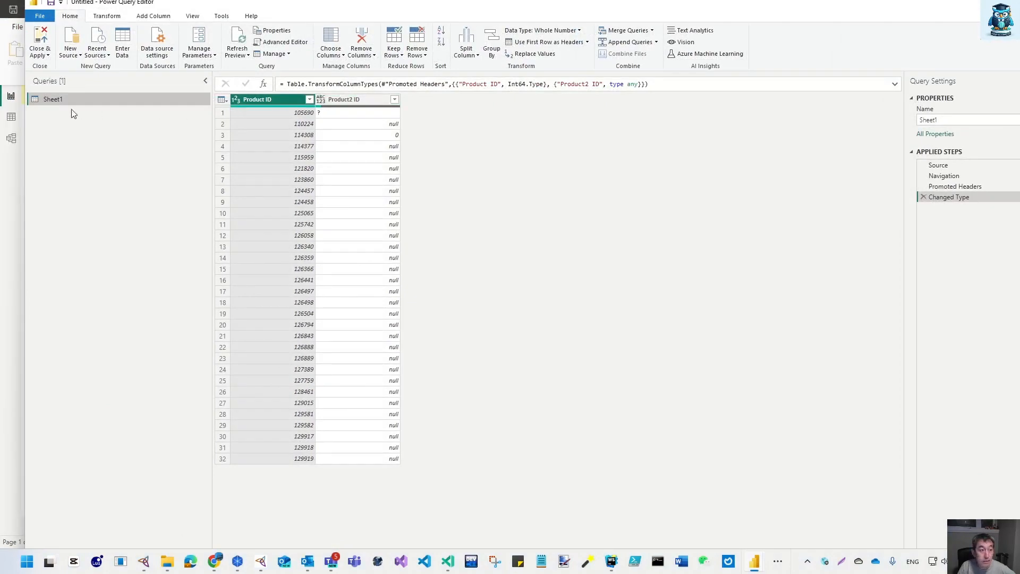
pyautogui.moveTo(24, 136); pyautogui.dragTo(557, 186)
pyautogui.moveTo(745, 158); pyautogui.dragTo(640, 159)
pyautogui.click(445, 148)
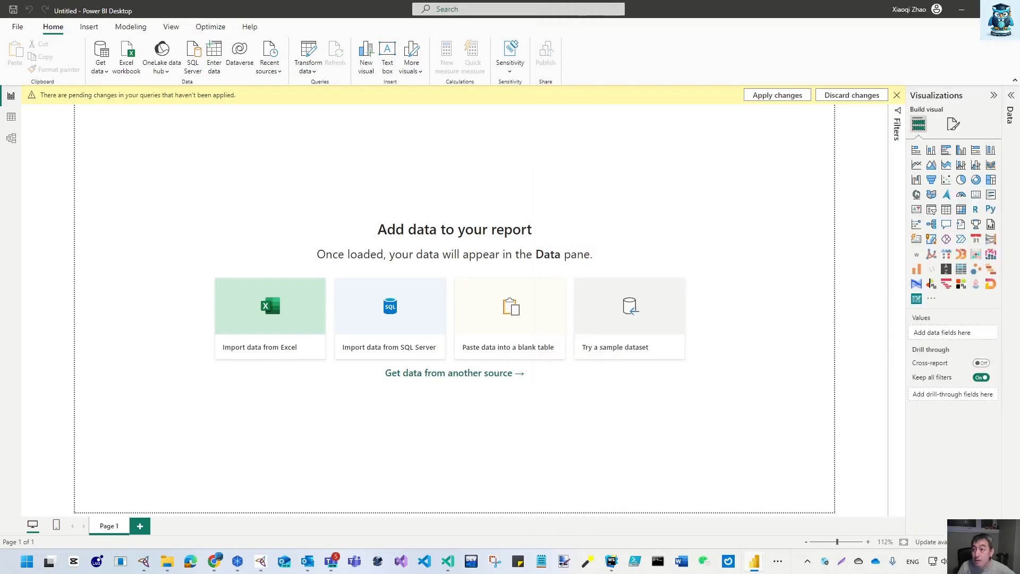
pyautogui.click(983, 10)
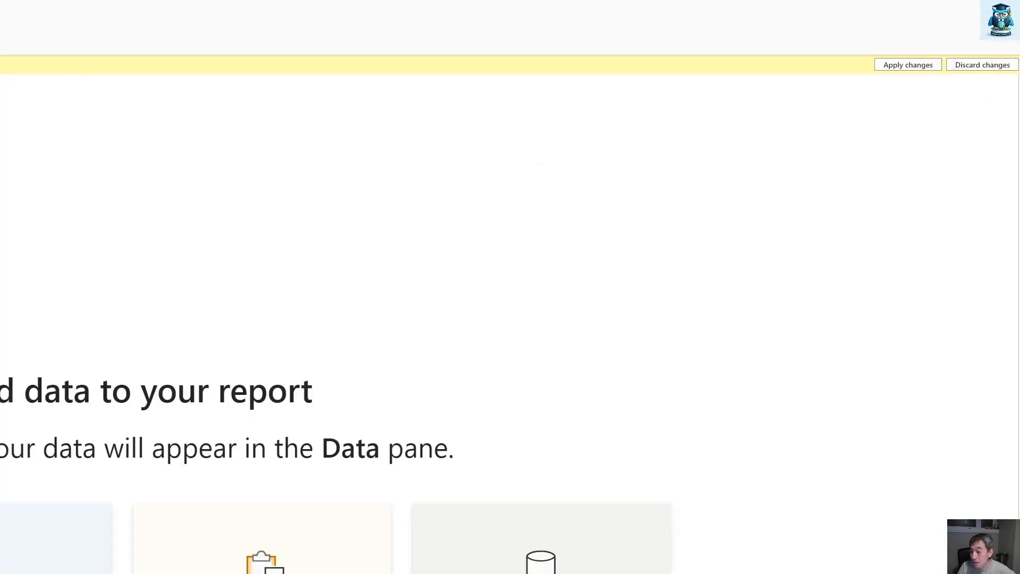
pyautogui.moveTo(1018, 290); pyautogui.dragTo(554, 289)
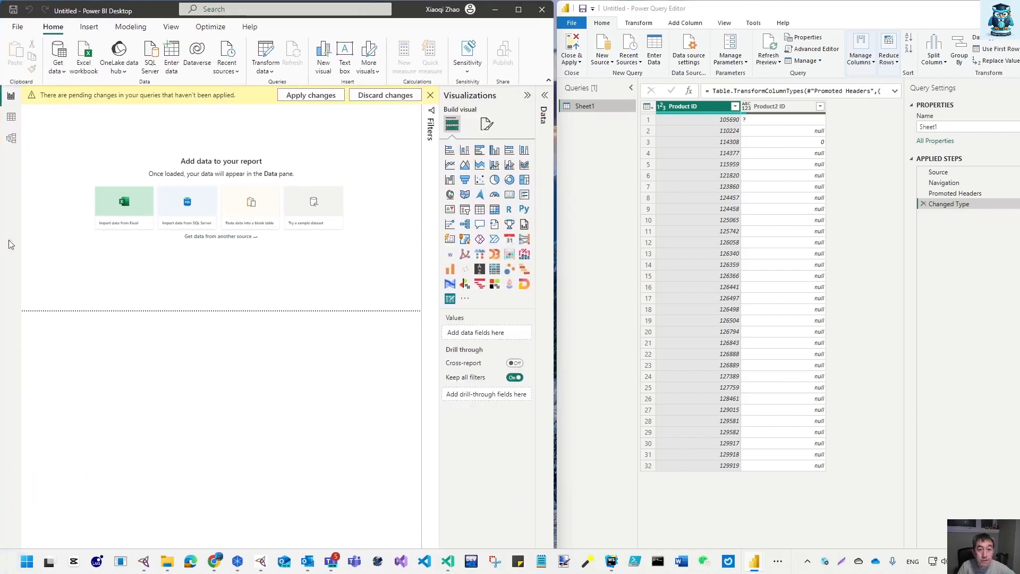
# Step: Apply the pending query changes while keeping the Power Query Editor open, and acknowledge the sensitivity policy tip
pyautogui.click(580, 64)
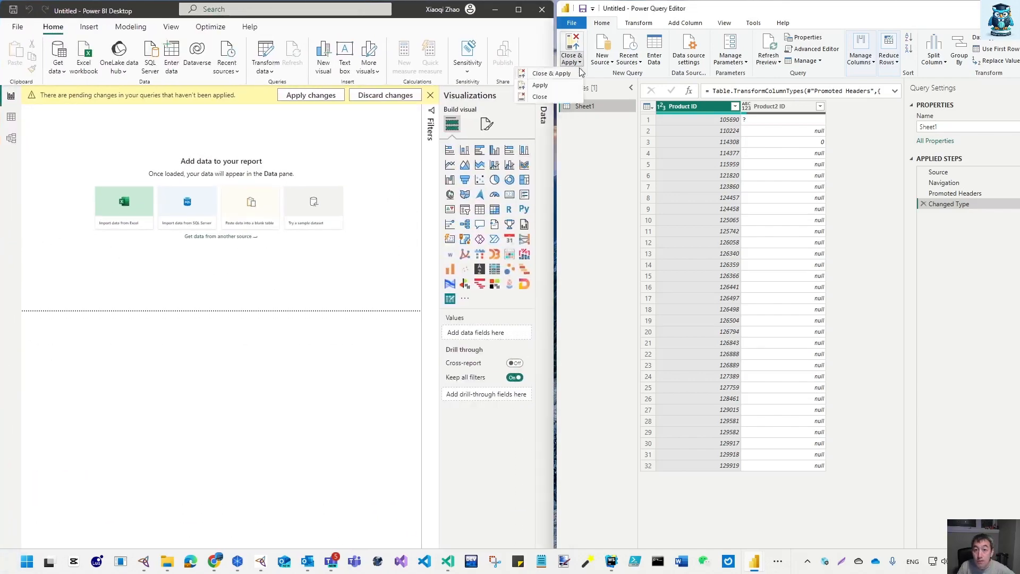
pyautogui.click(558, 88)
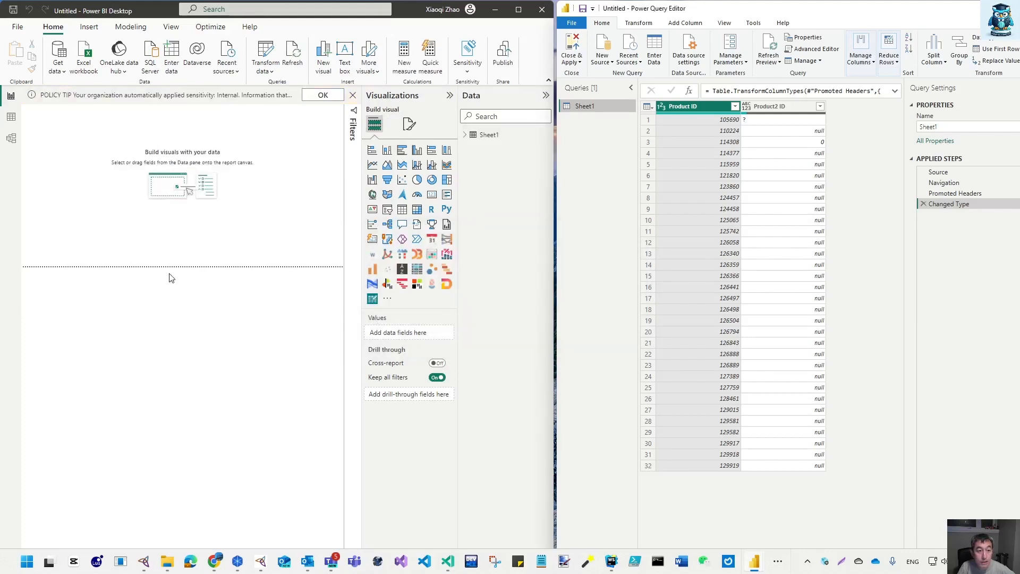
pyautogui.click(323, 95)
# Step: Build an enlarged table visual from Sheet1's Product ID and Product2 ID fields, with its upper edge lowered on the page
pyautogui.click(465, 134)
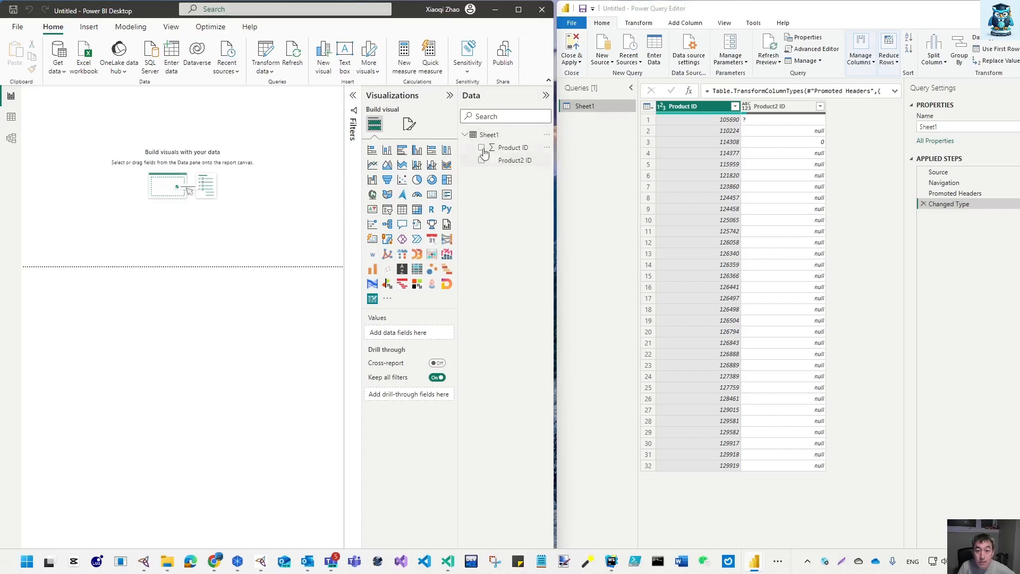
pyautogui.click(481, 147)
pyautogui.click(481, 161)
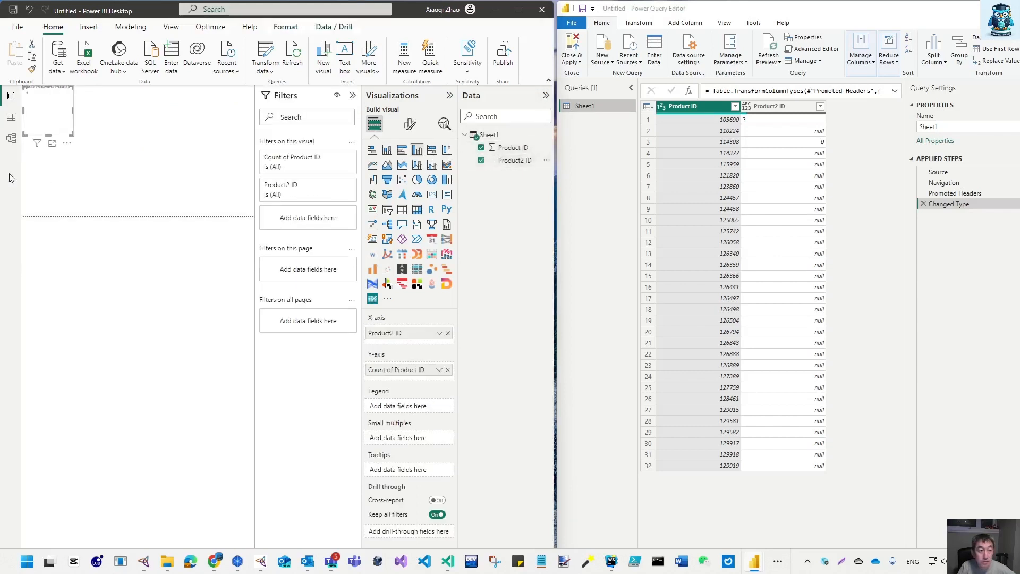
pyautogui.moveTo(73, 136); pyautogui.dragTo(237, 202)
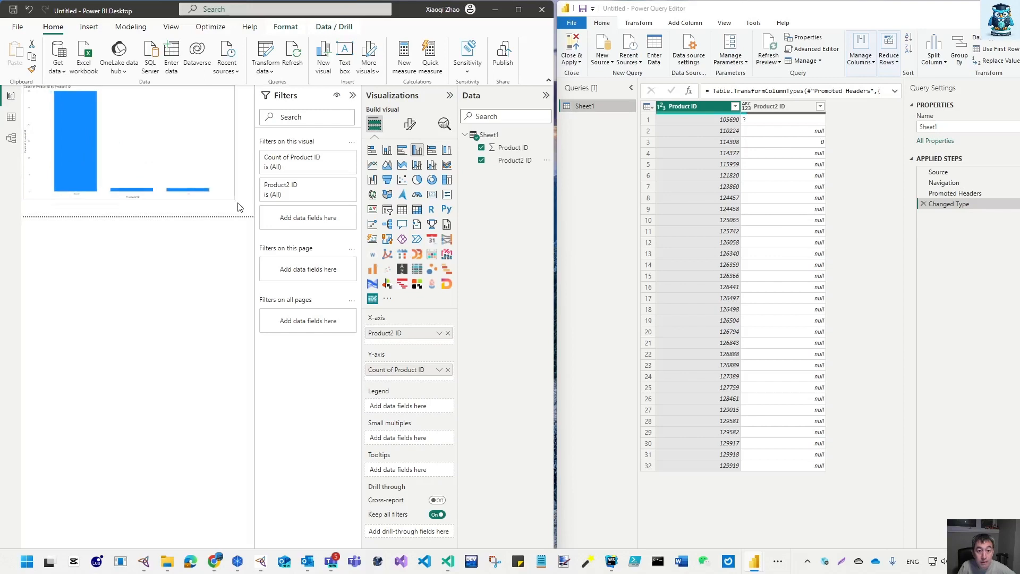
pyautogui.click(402, 209)
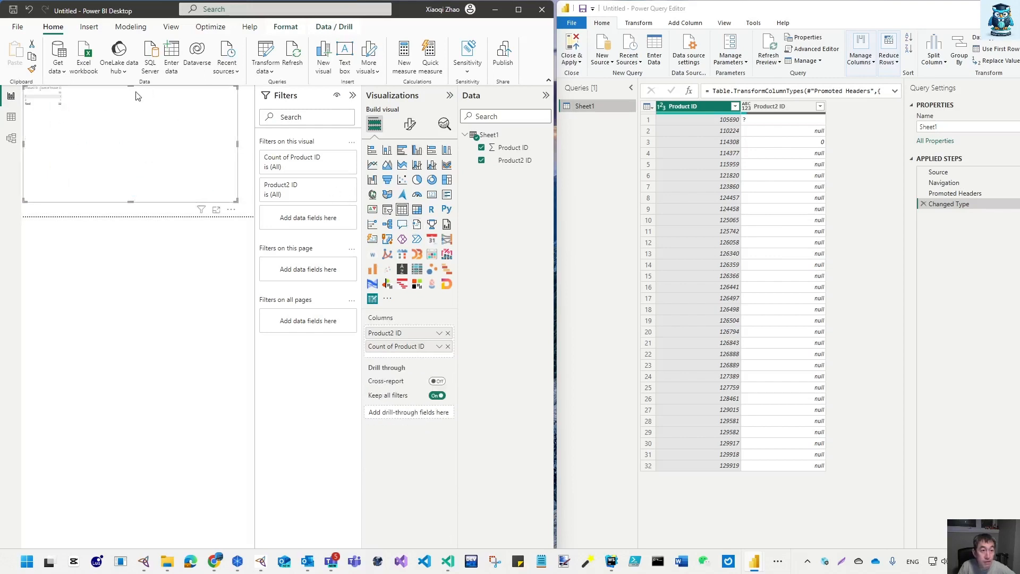
pyautogui.moveTo(131, 88); pyautogui.dragTo(131, 115)
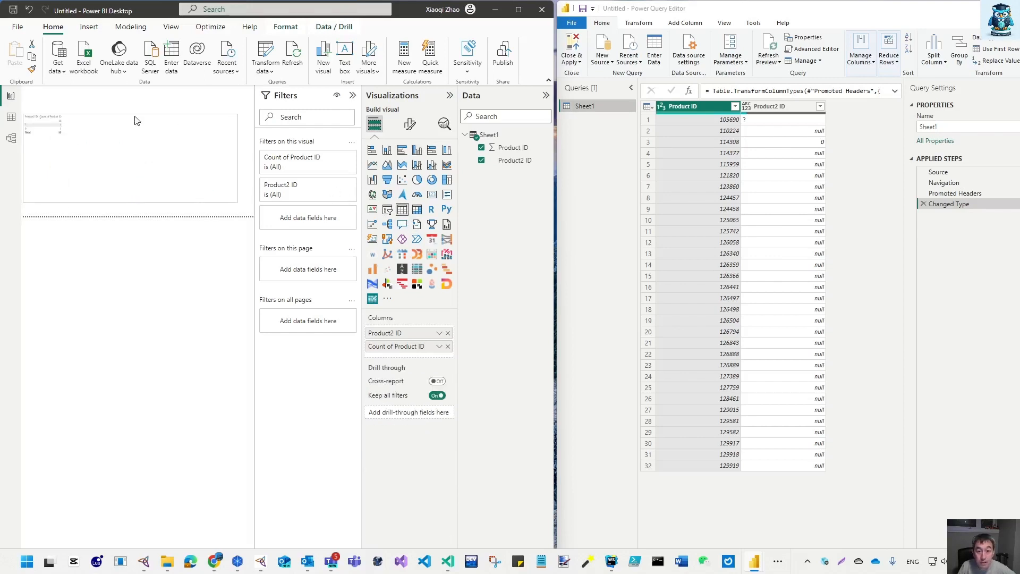
# Step: Change the Product ID and Product2 ID columns to the Text data type, replacing the current conversion, and apply the query changes
pyautogui.rightClick(507, 153)
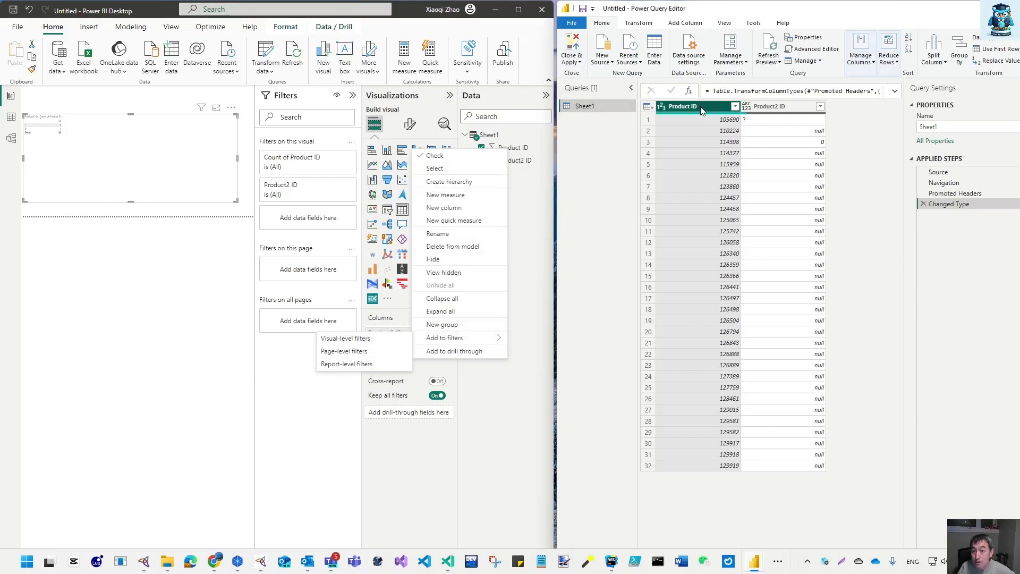
pyautogui.keyDown('ctrl'); pyautogui.click(771, 107); pyautogui.keyUp('ctrl')
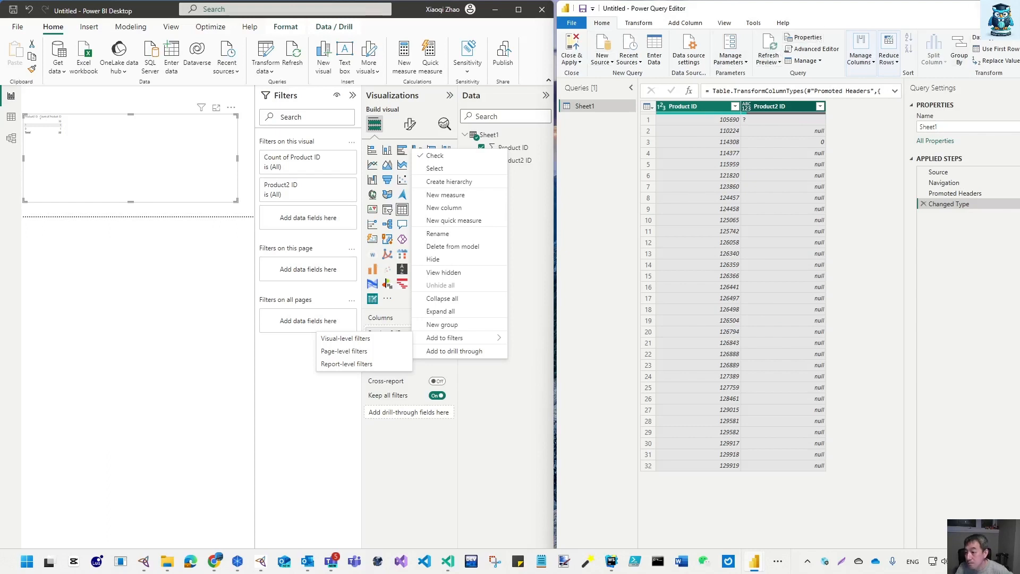
pyautogui.moveTo(1019, 492)
pyautogui.mouseDown()
pyautogui.moveTo(994, 491)
pyautogui.moveTo(1007, 492)
pyautogui.mouseUp()
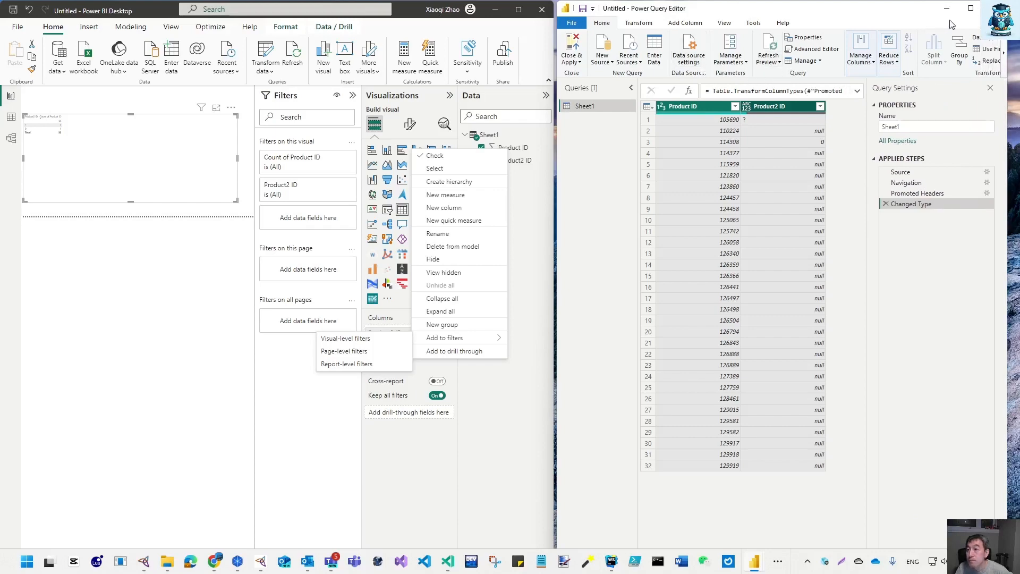
pyautogui.click(970, 10)
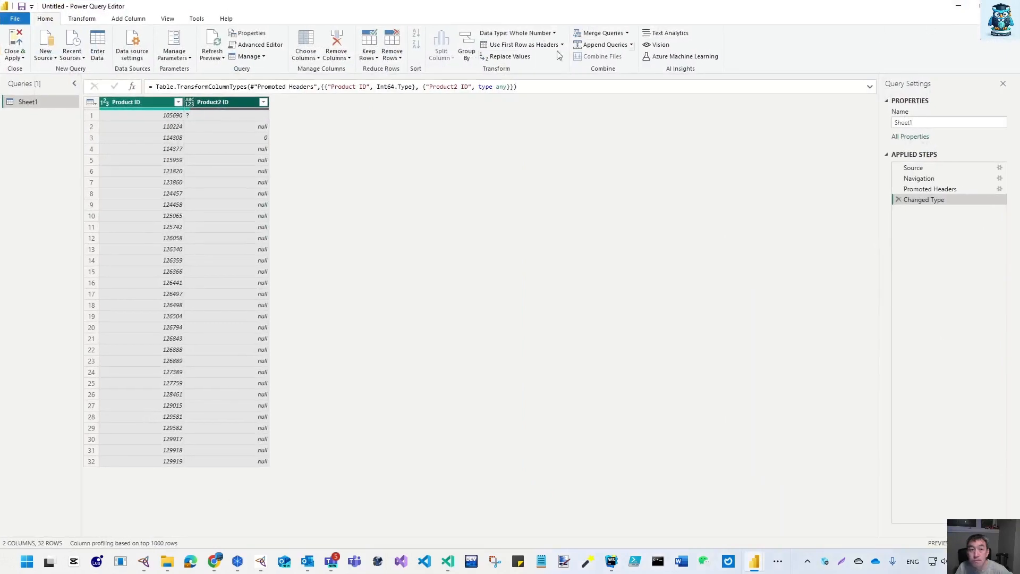
pyautogui.click(556, 37)
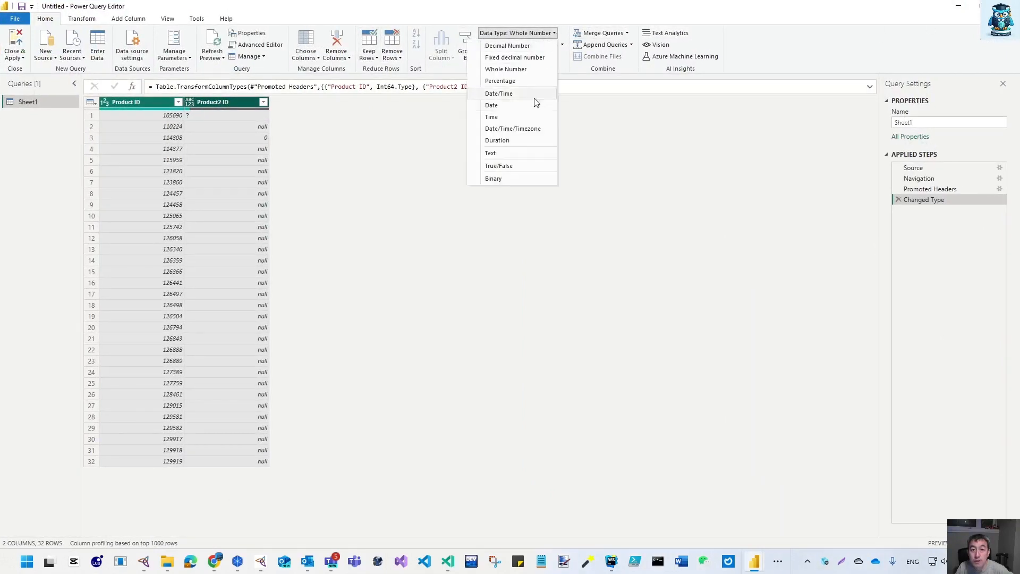
pyautogui.click(533, 157)
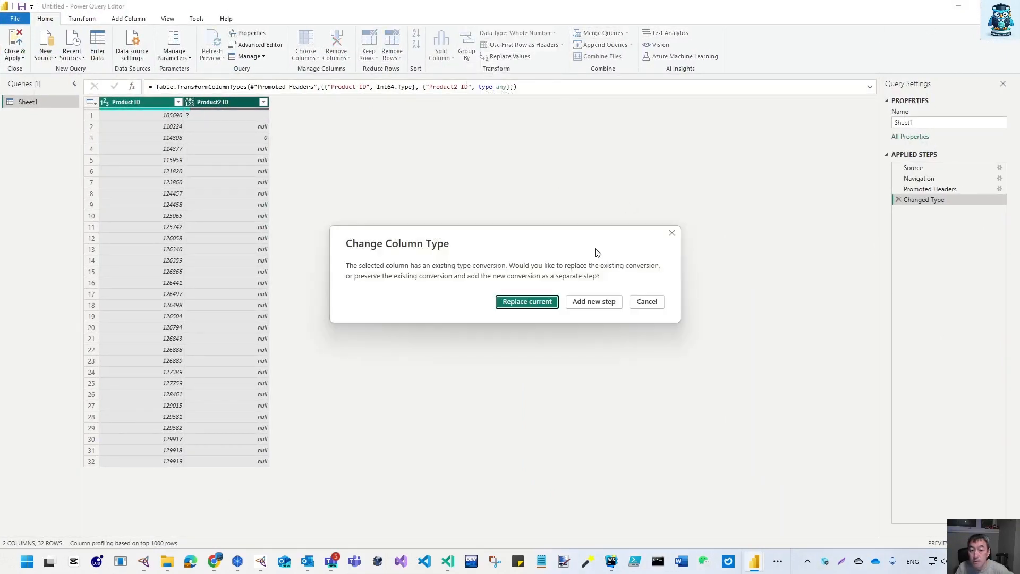
pyautogui.click(542, 307)
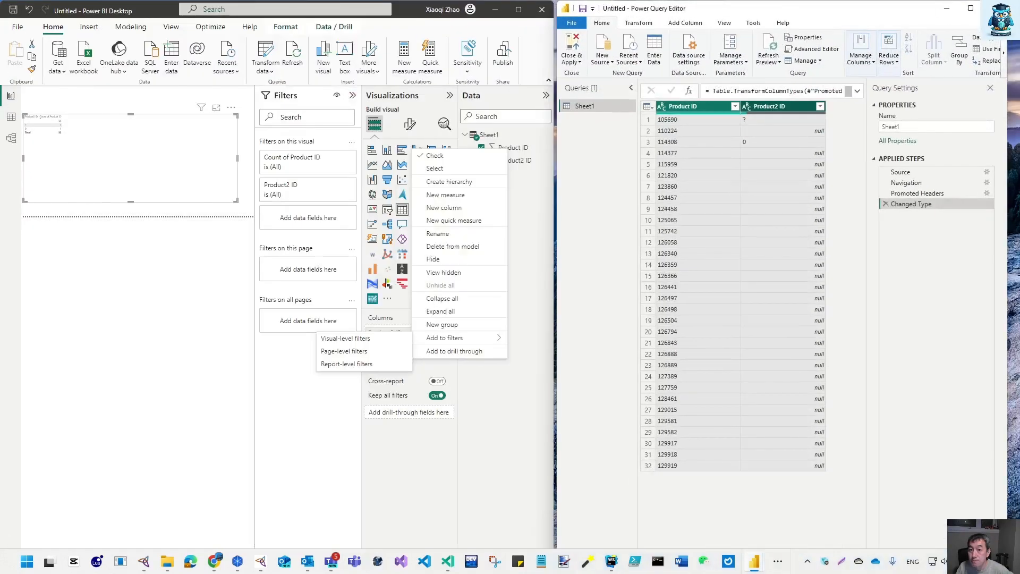
pyautogui.click(572, 61)
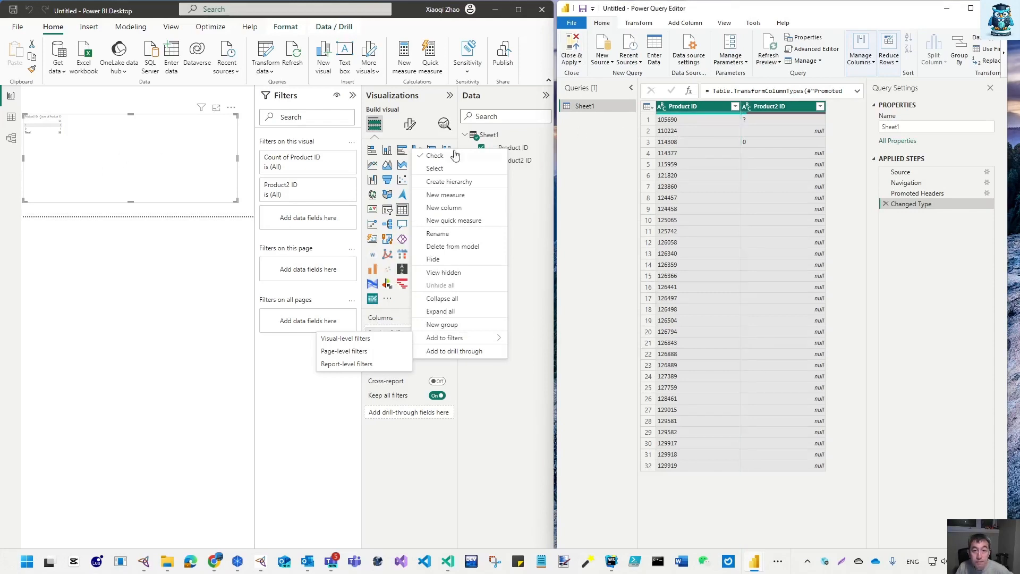
pyautogui.click(531, 178)
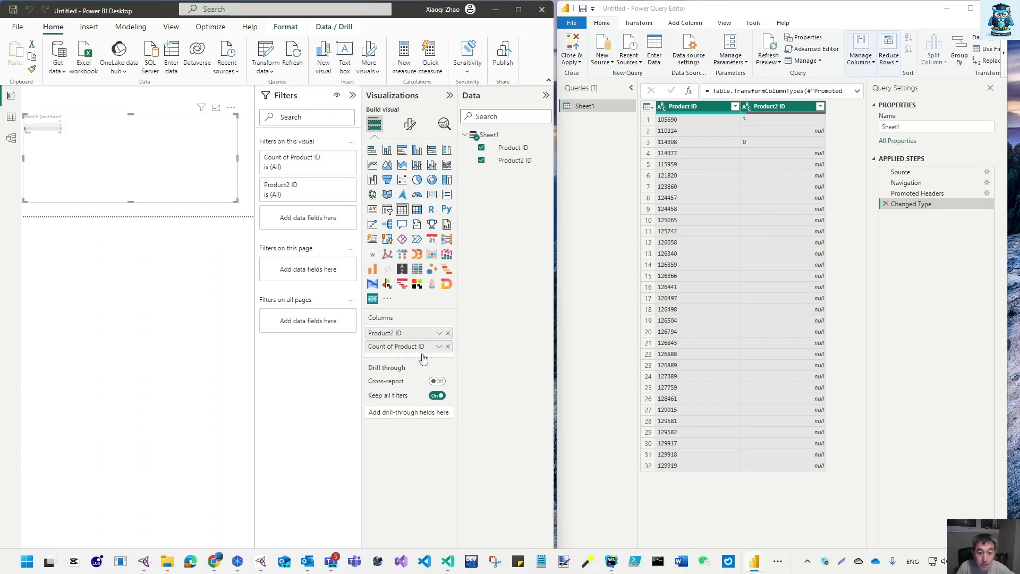
# Step: Set Product ID to Don't summarize in the table visual and place it ahead of Product2 ID in the columns
pyautogui.click(439, 332)
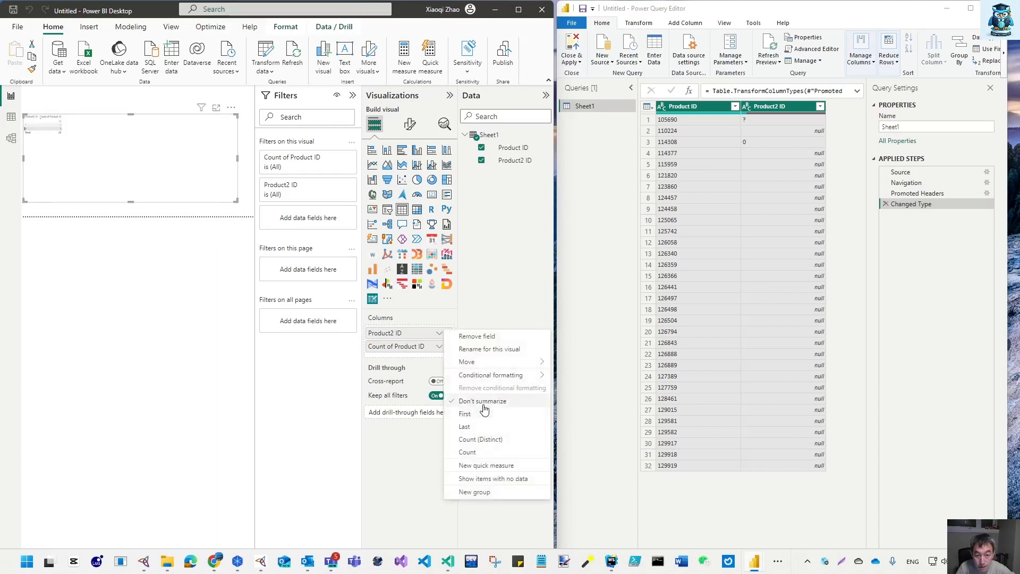
pyautogui.click(439, 346)
pyautogui.click(439, 346)
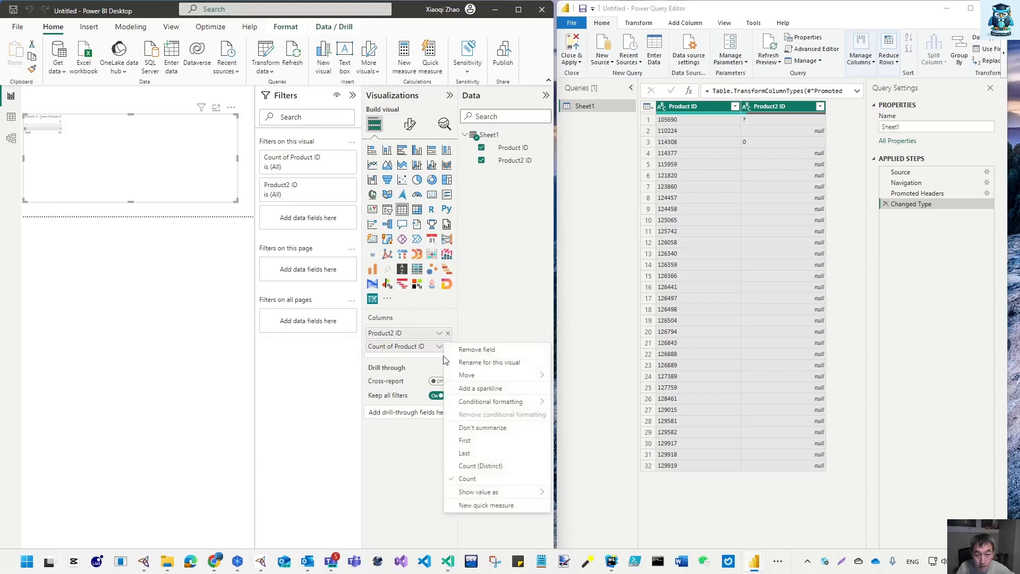
pyautogui.click(484, 428)
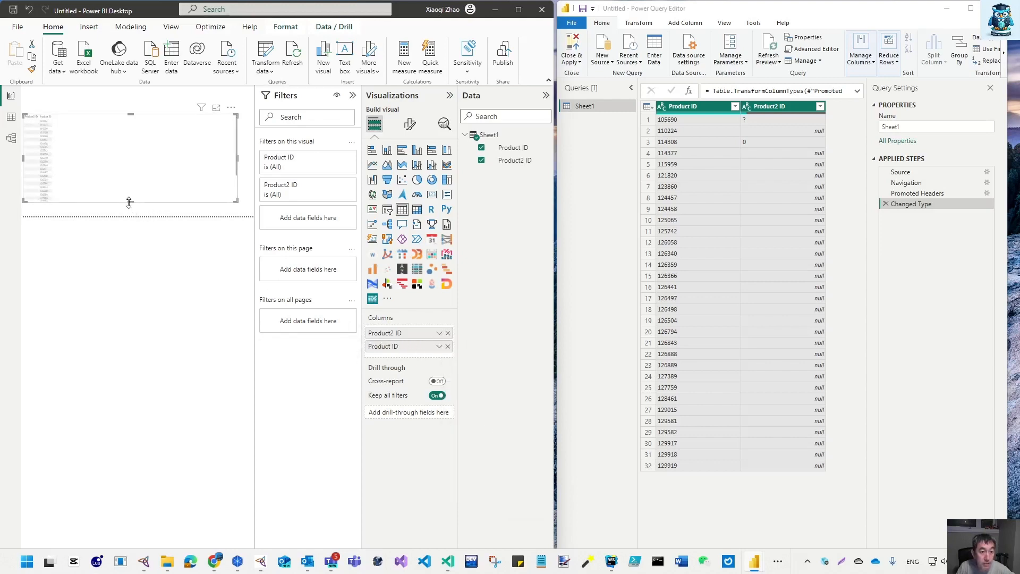
pyautogui.moveTo(414, 345); pyautogui.dragTo(415, 331)
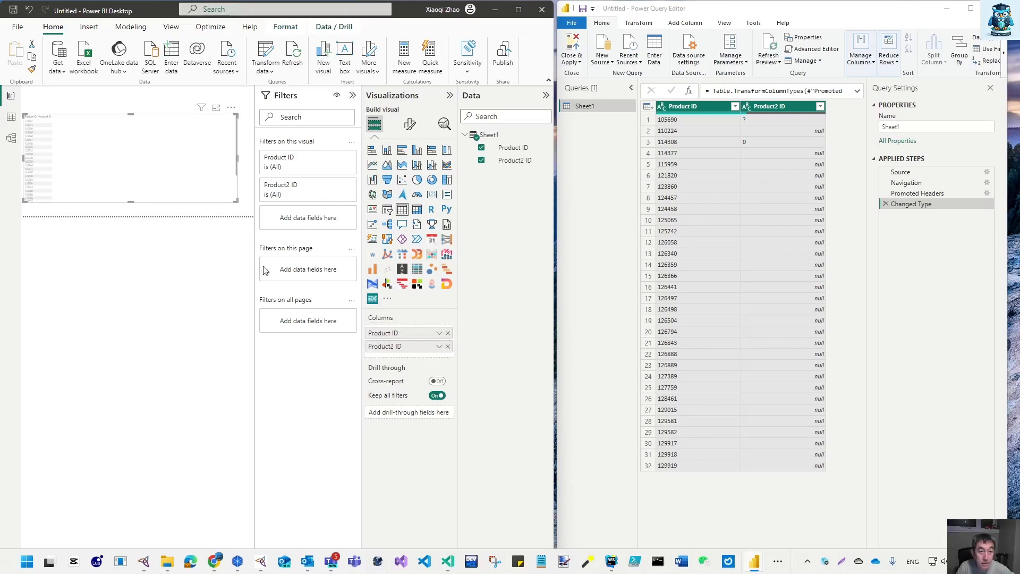
# Step: Collapse the Filters, Visualizations and Data panes, and make the table visual narrower and taller on the page
pyautogui.click(354, 95)
pyautogui.click(449, 95)
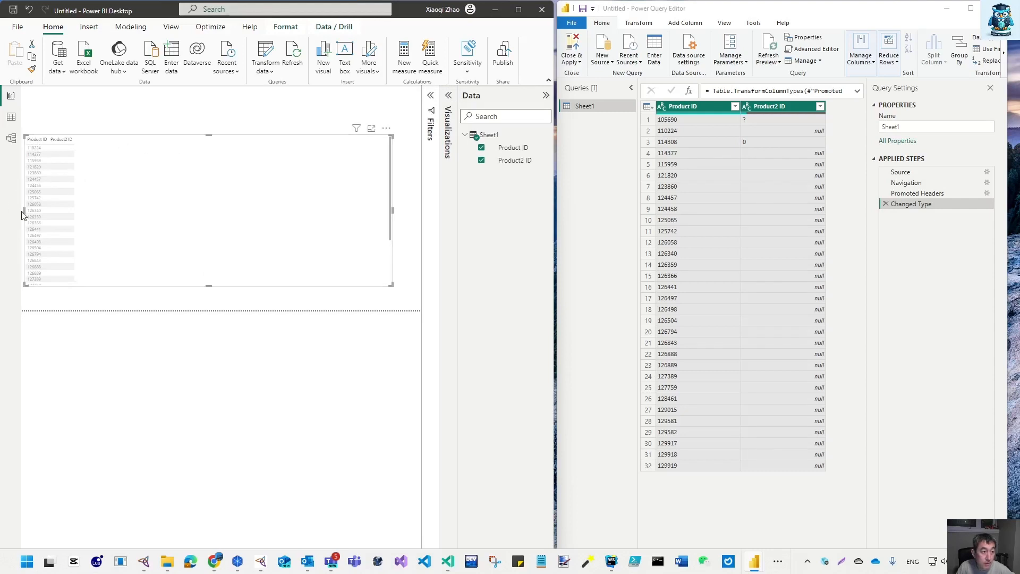
pyautogui.moveTo(25, 211); pyautogui.dragTo(163, 213)
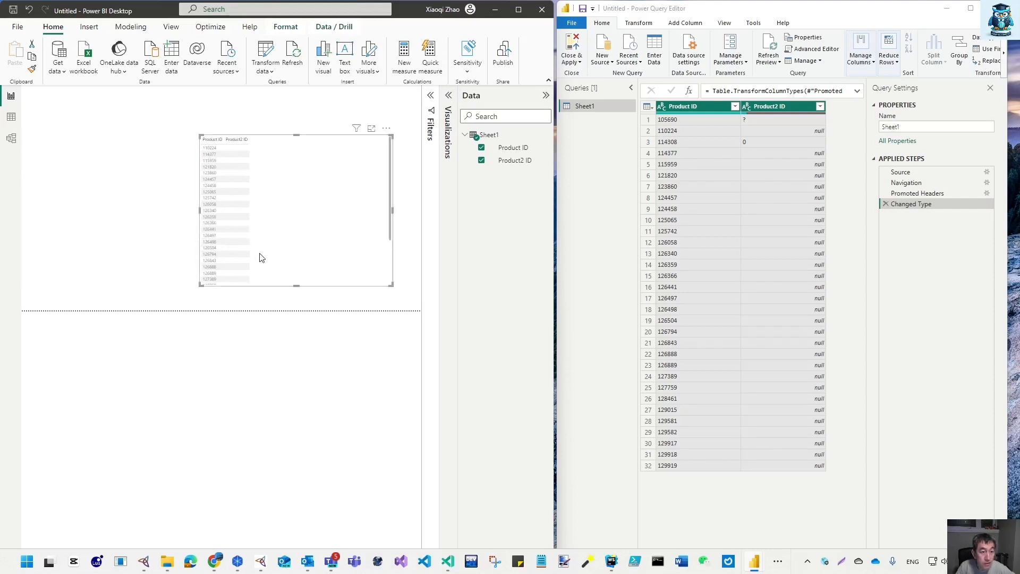
pyautogui.moveTo(295, 135); pyautogui.dragTo(296, 94)
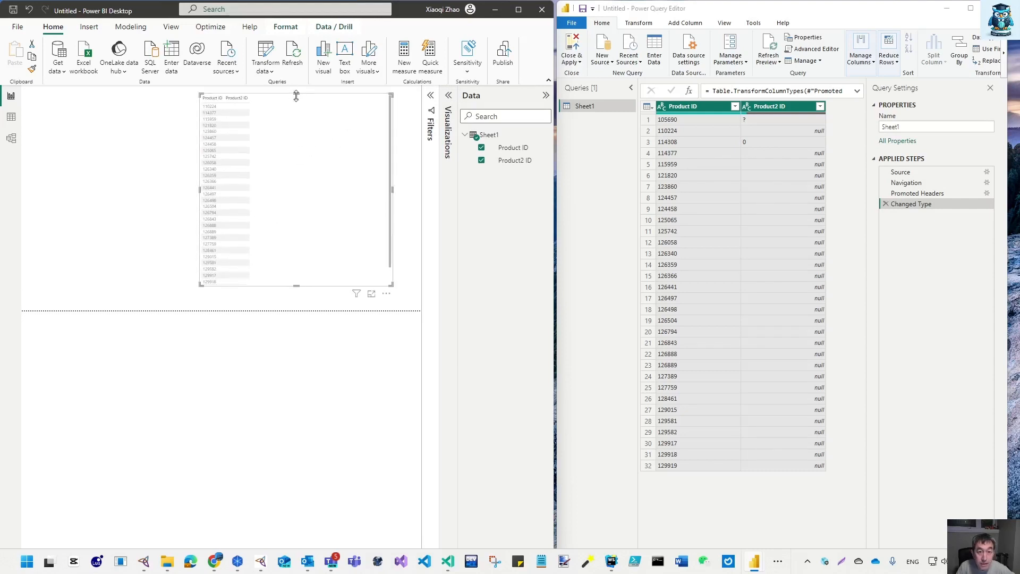
pyautogui.moveTo(296, 289); pyautogui.dragTo(296, 296)
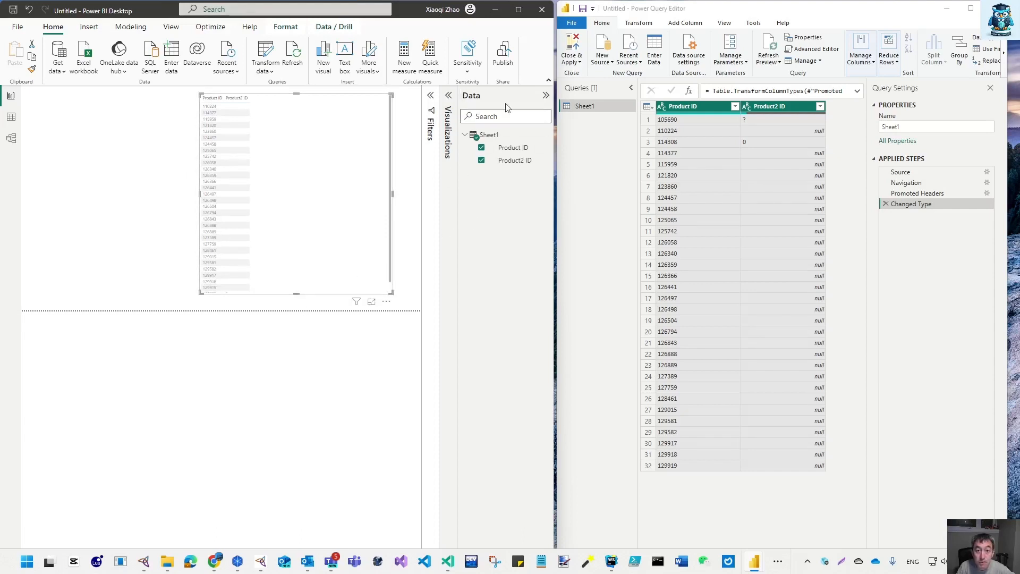
pyautogui.click(545, 95)
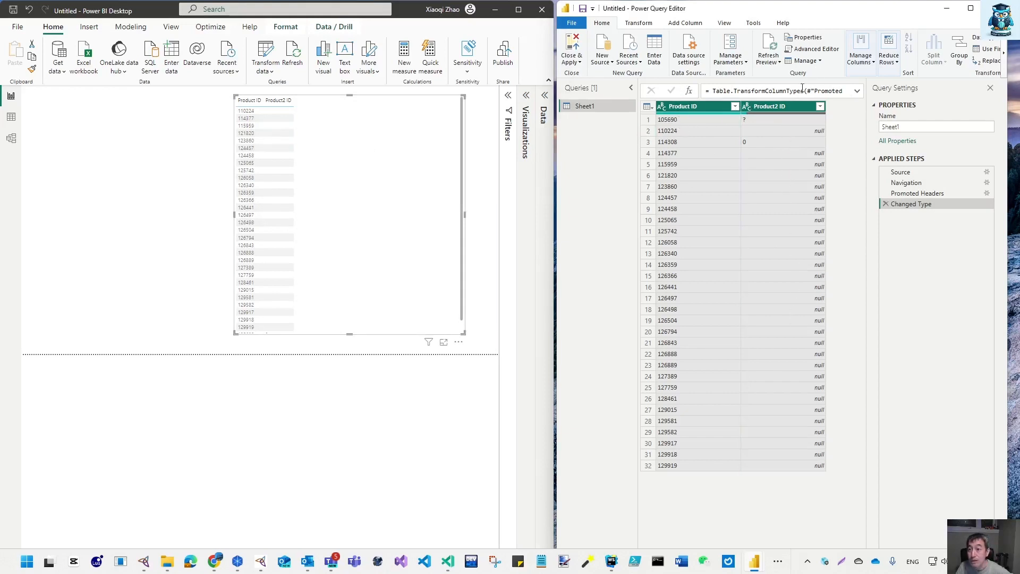
pyautogui.moveTo(555, 140); pyautogui.dragTo(335, 141)
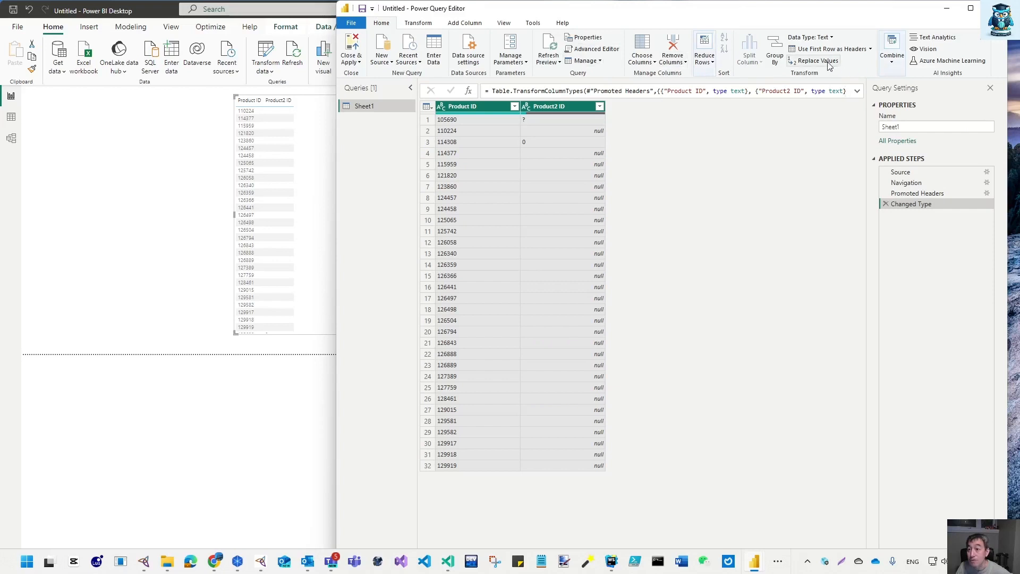
pyautogui.click(563, 120)
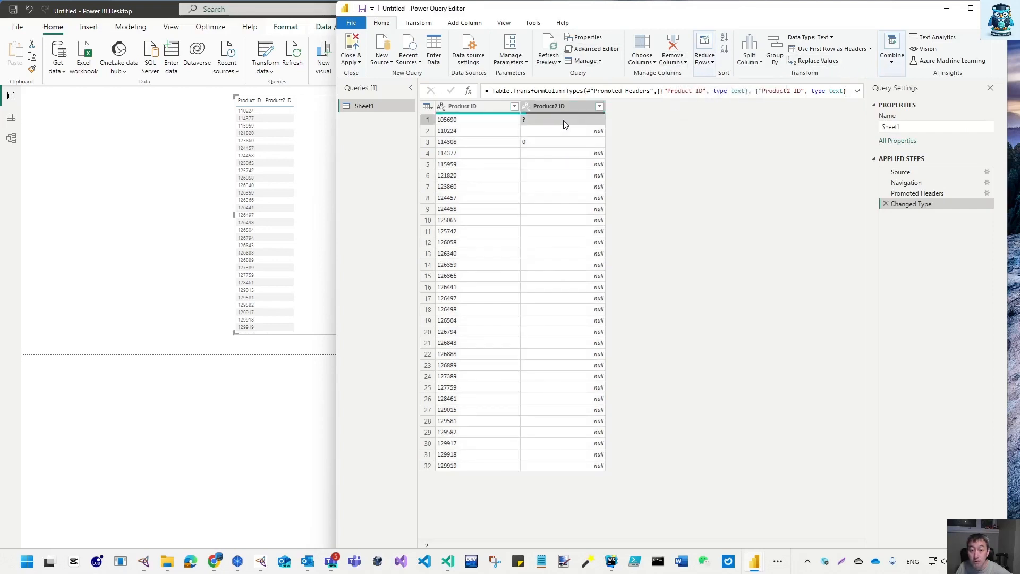
pyautogui.click(567, 106)
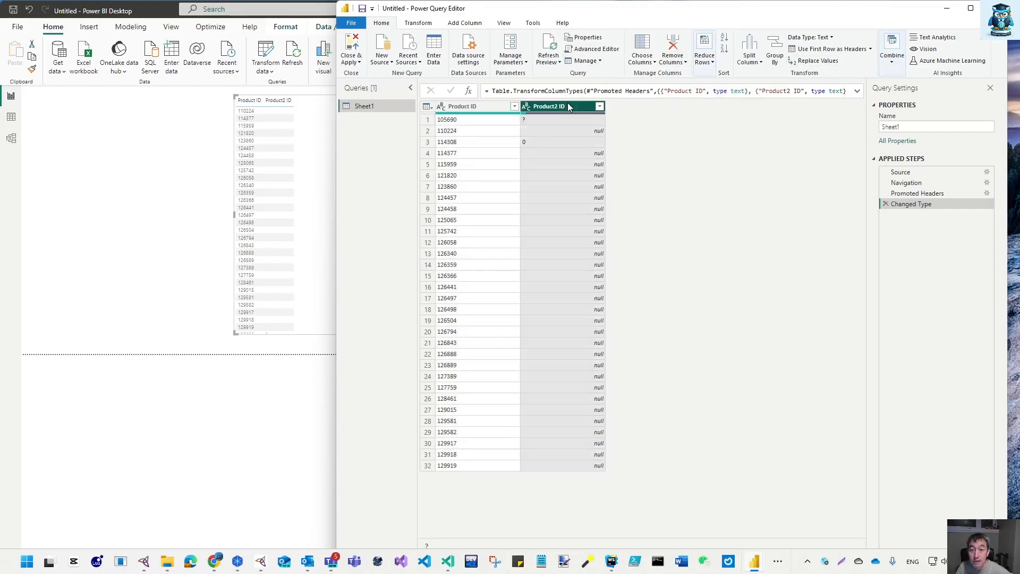
pyautogui.click(816, 61)
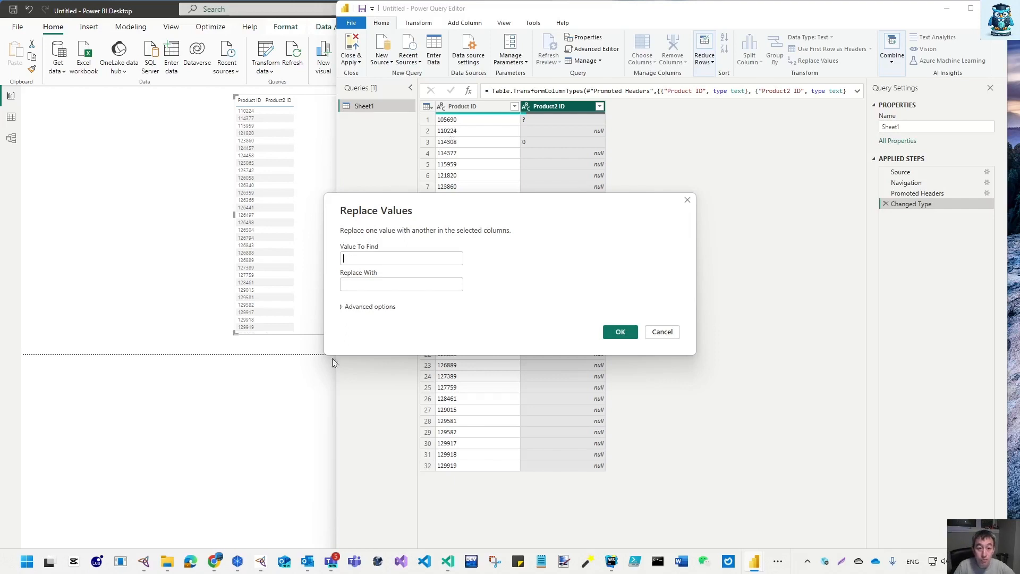
pyautogui.click(342, 307)
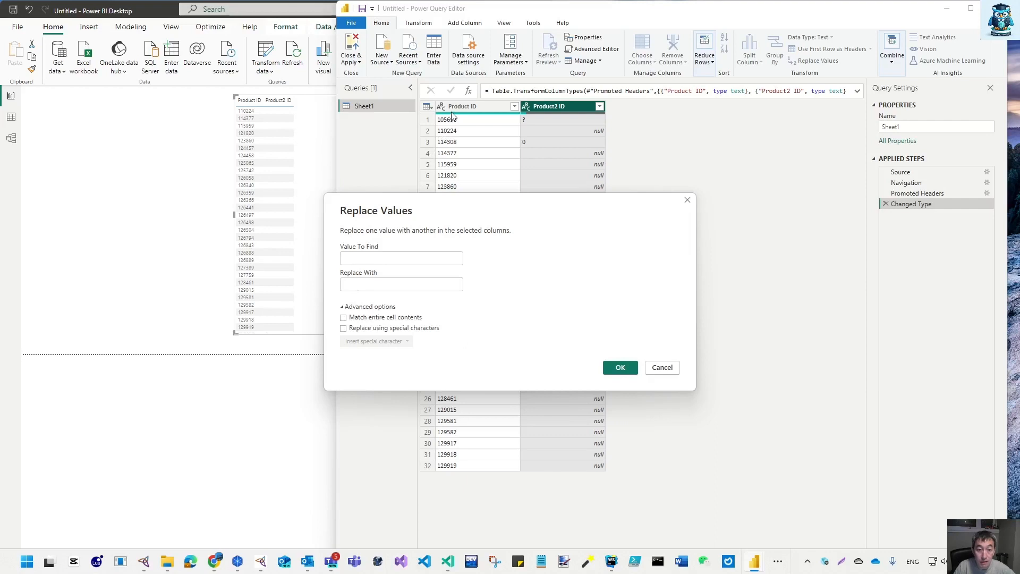
pyautogui.click(672, 370)
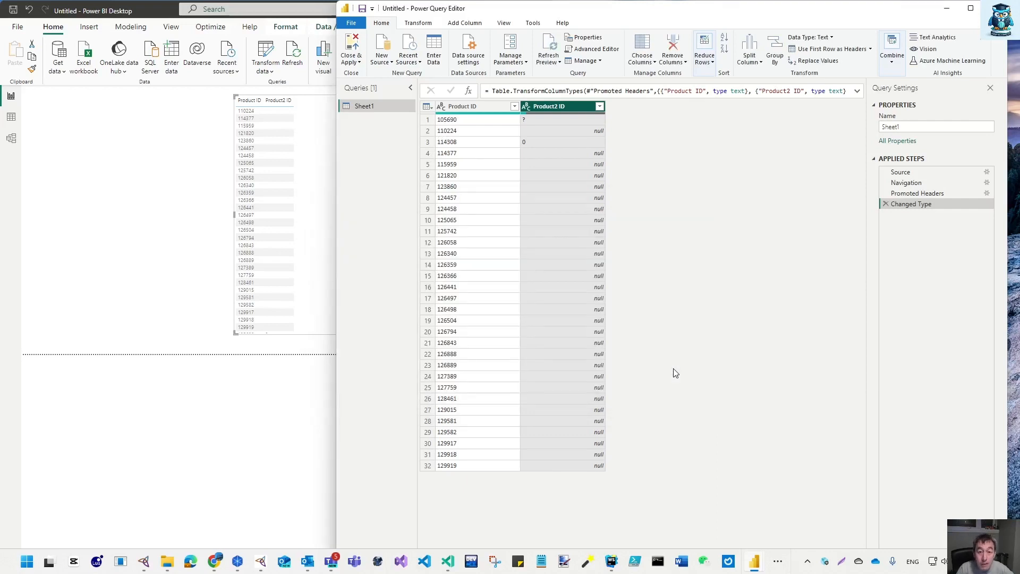
pyautogui.rightClick(516, 332)
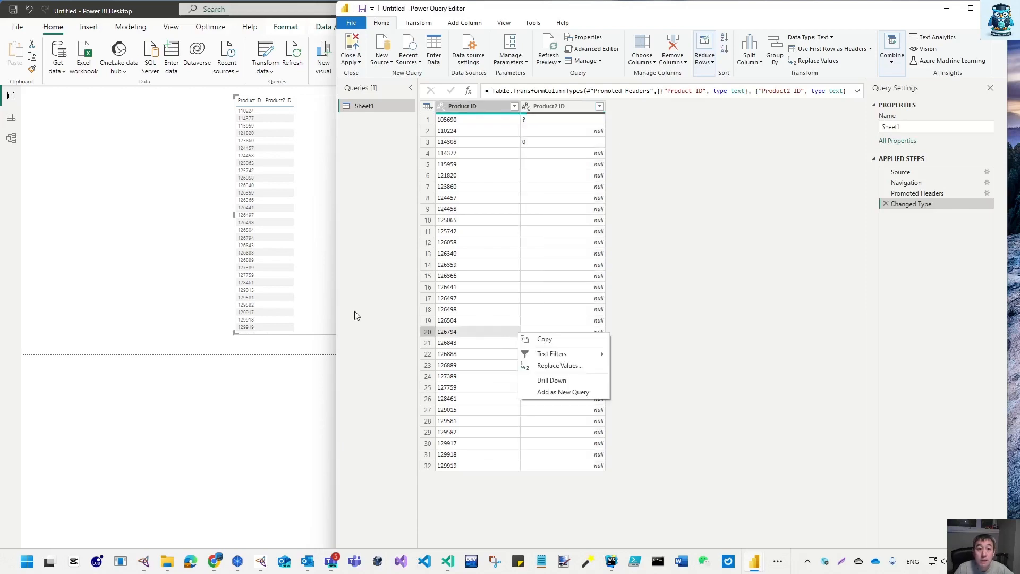
# Step: Maximize the Power Query Editor and begin a custom column named "3rd column"
pyautogui.click(970, 8)
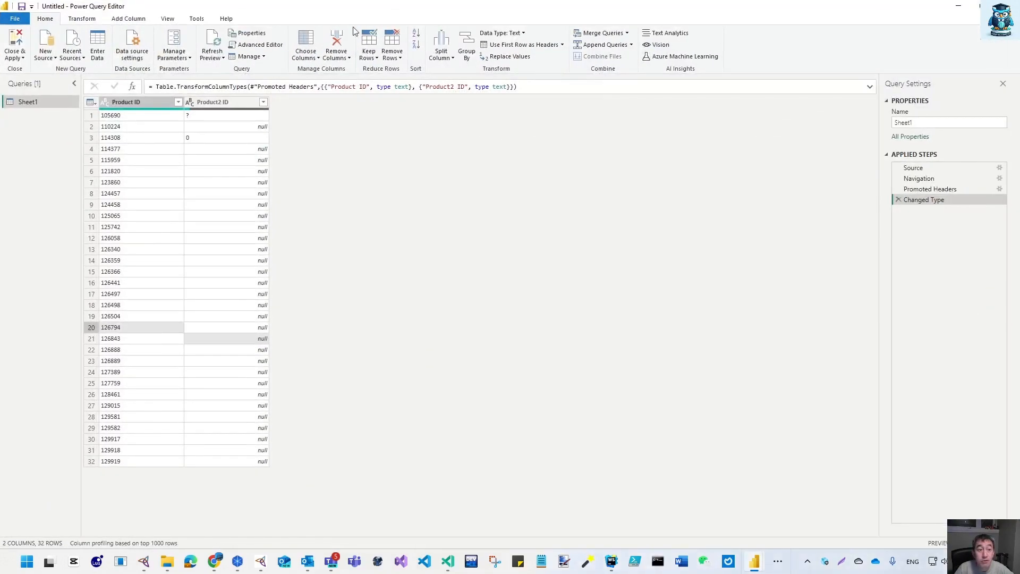
pyautogui.click(134, 19)
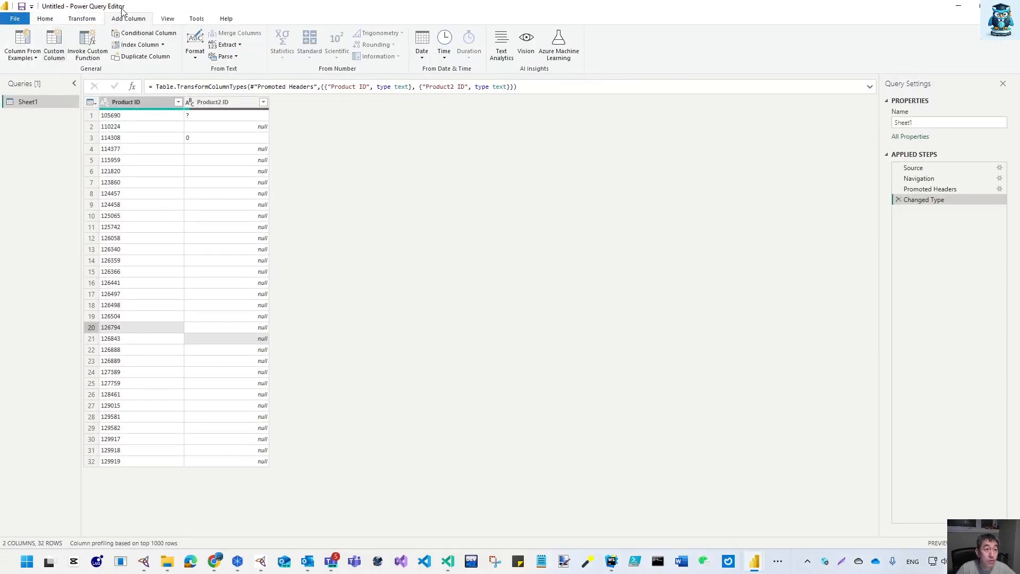
pyautogui.click(60, 38)
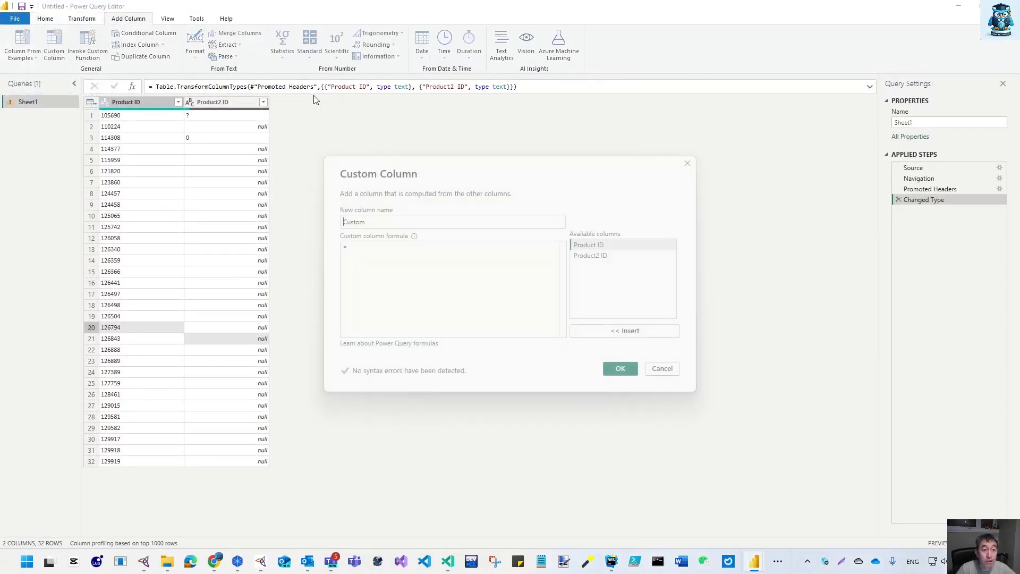
pyautogui.moveTo(370, 222); pyautogui.dragTo(244, 219)
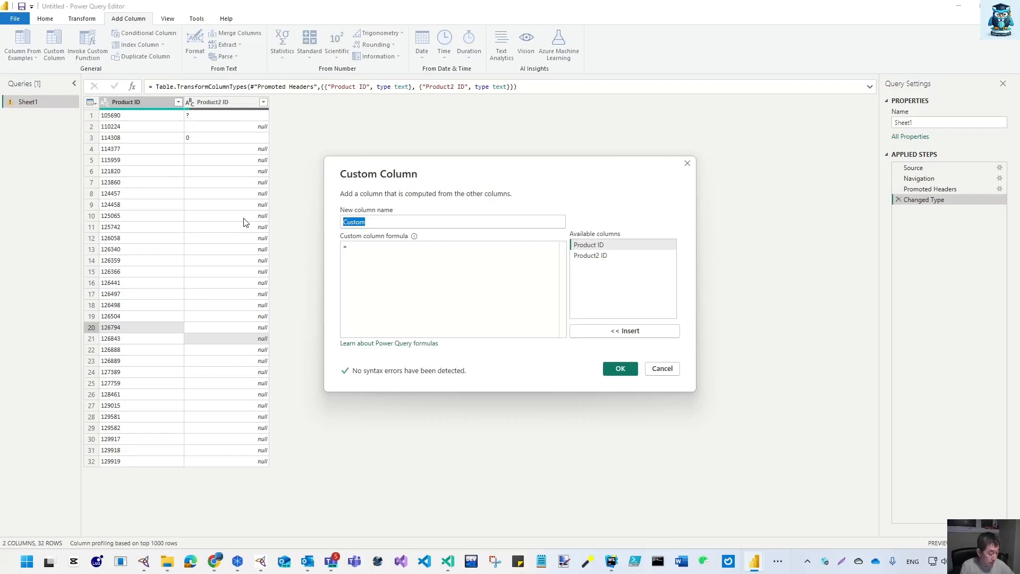
pyautogui.write('34')
pyautogui.write('d ')
pyautogui.write('column')
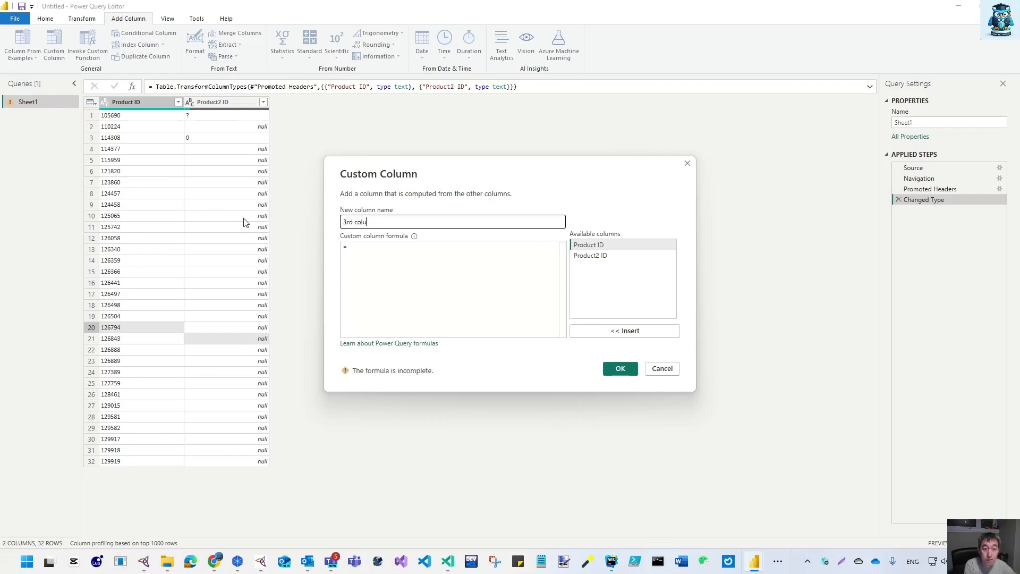
# Step: Enter the formula = [Product ID] for the custom column and create it
pyautogui.click(360, 256)
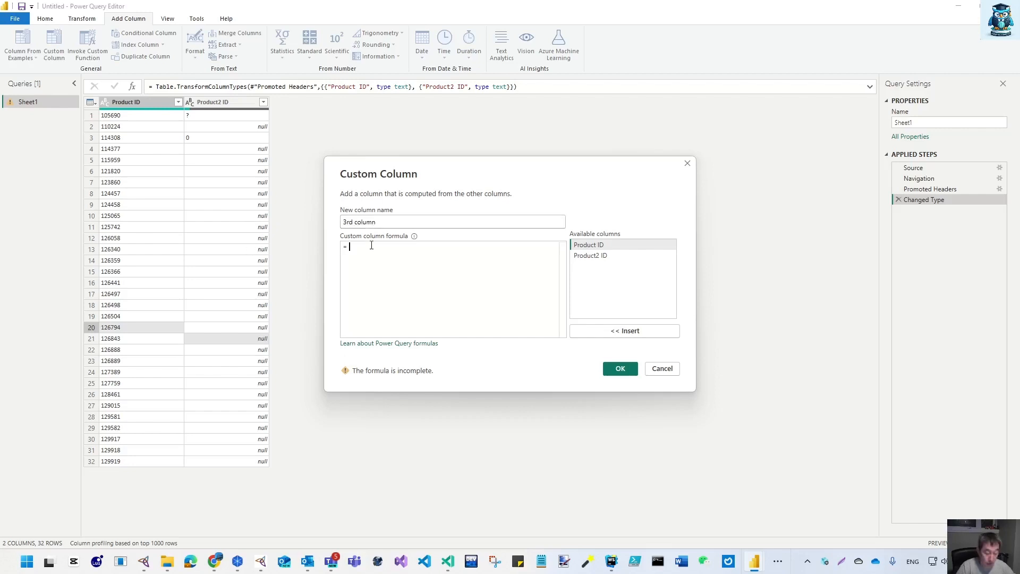
pyautogui.write('[')
pyautogui.click(605, 247)
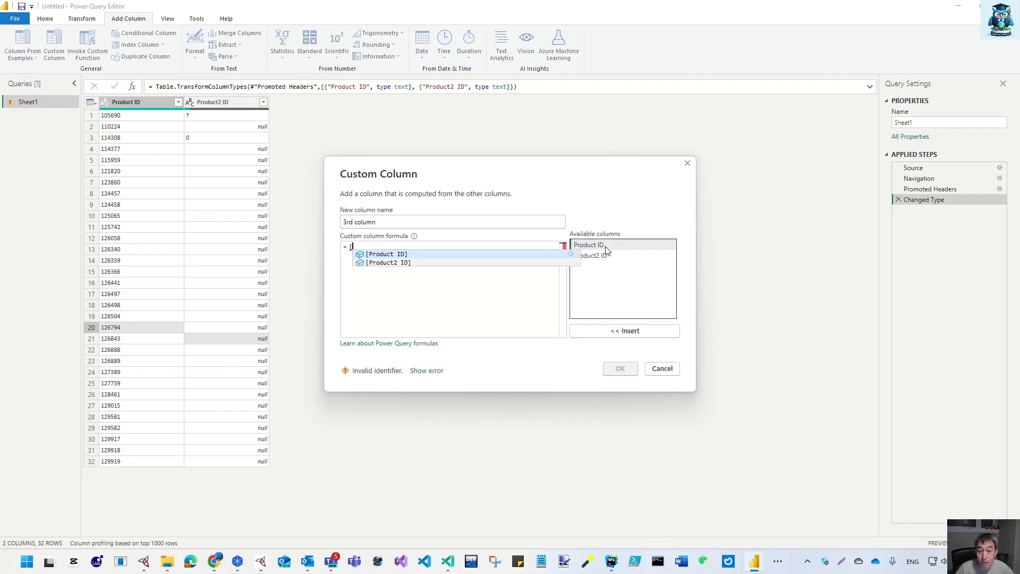
pyautogui.doubleClick(600, 245)
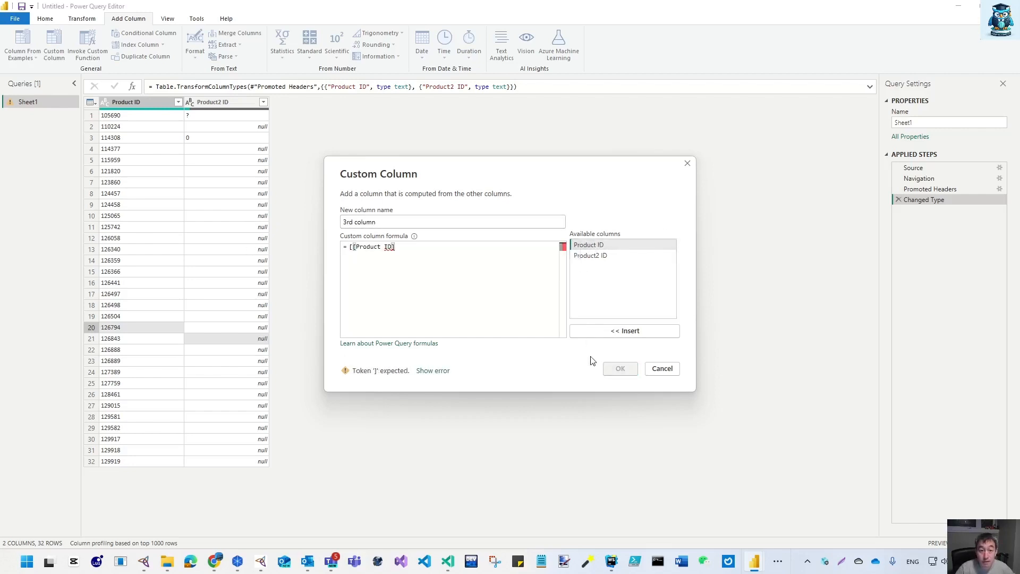
pyautogui.click(351, 247)
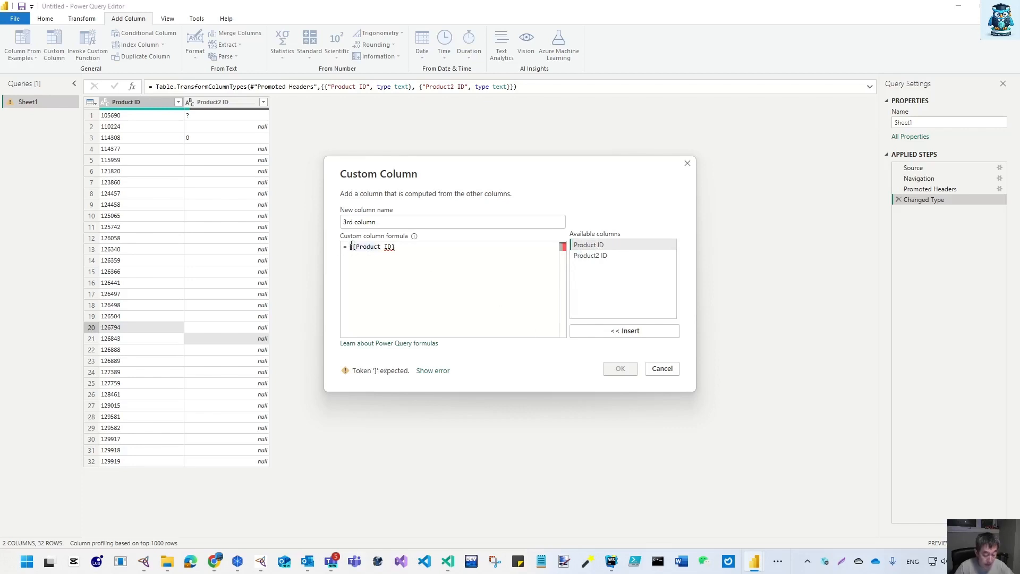
pyautogui.press('Delete')
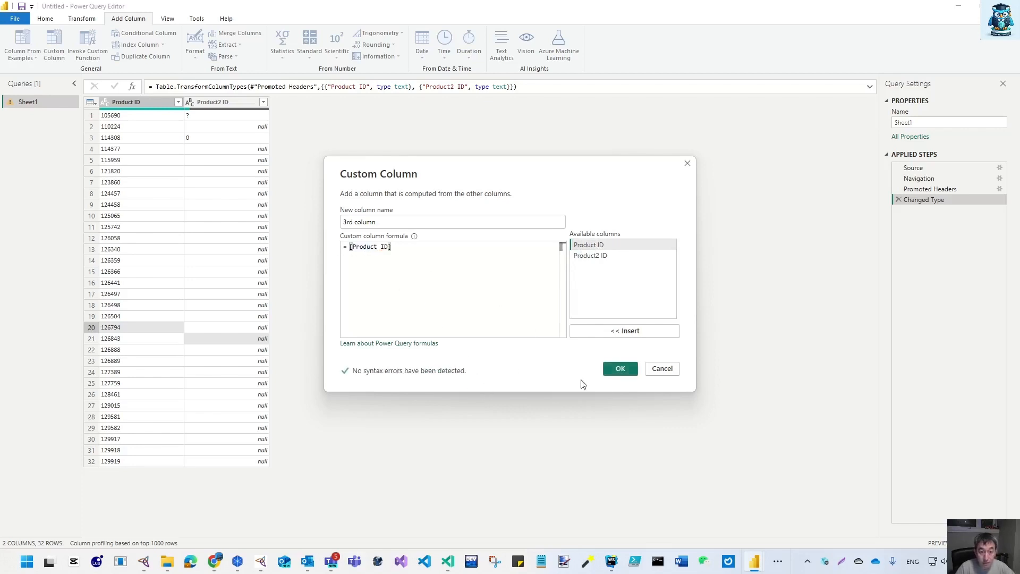
pyautogui.click(620, 368)
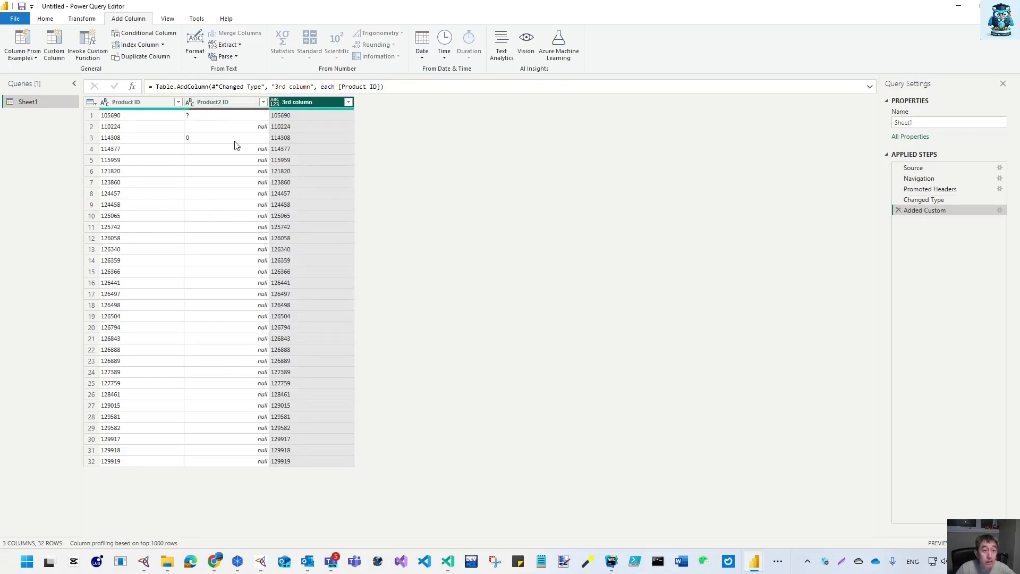
# Step: Select the entire Product2 ID column
pyautogui.click(243, 114)
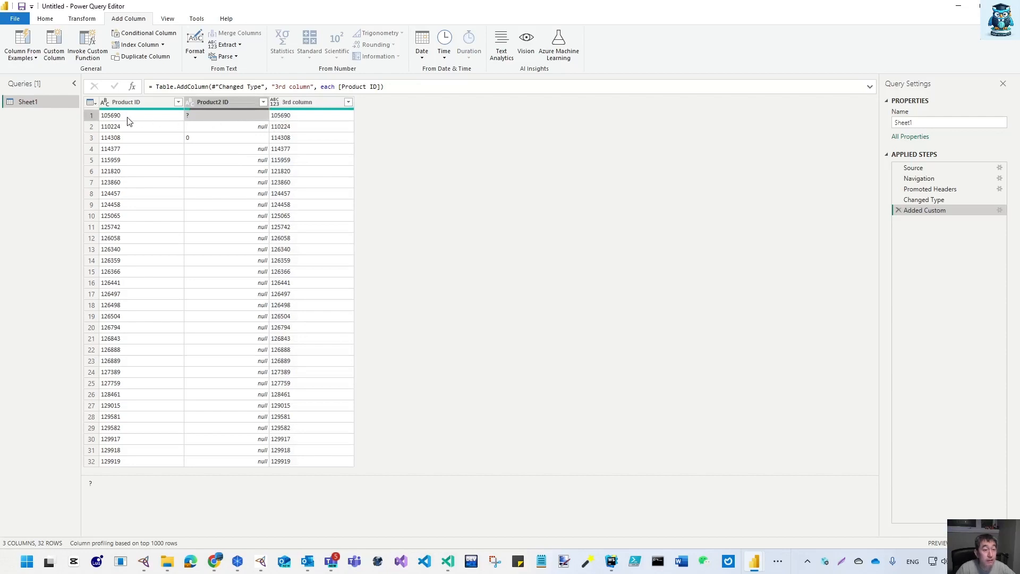
pyautogui.click(223, 104)
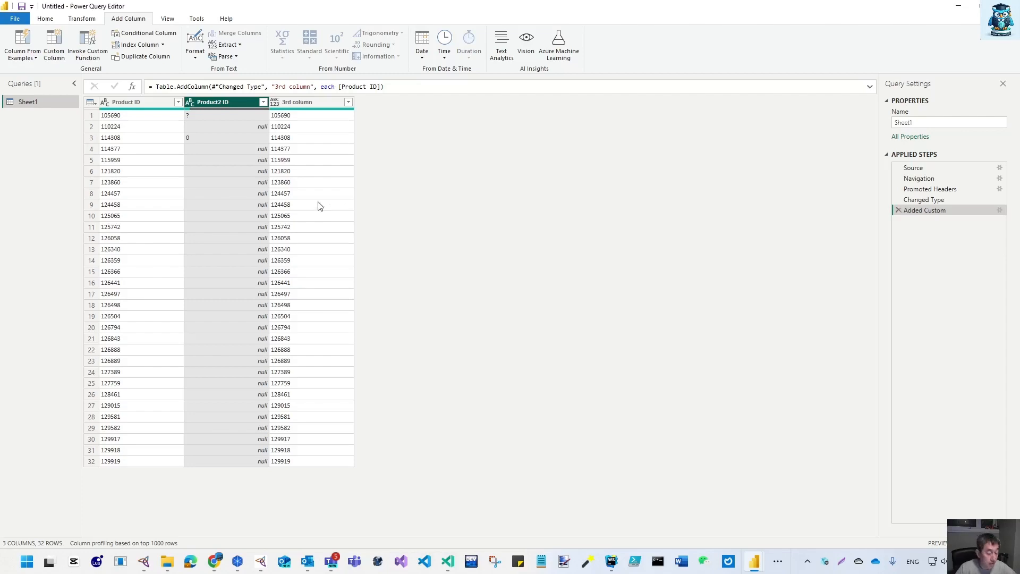
# Step: Switch to Freeplane and read the Tips mind map's steps for replacing a value with another column's value in Power Query, enlarging the map
pyautogui.hotkey('alt', 'Tab')
pyautogui.press('Tab')
pyautogui.press('Tab')
pyautogui.press('Tab')
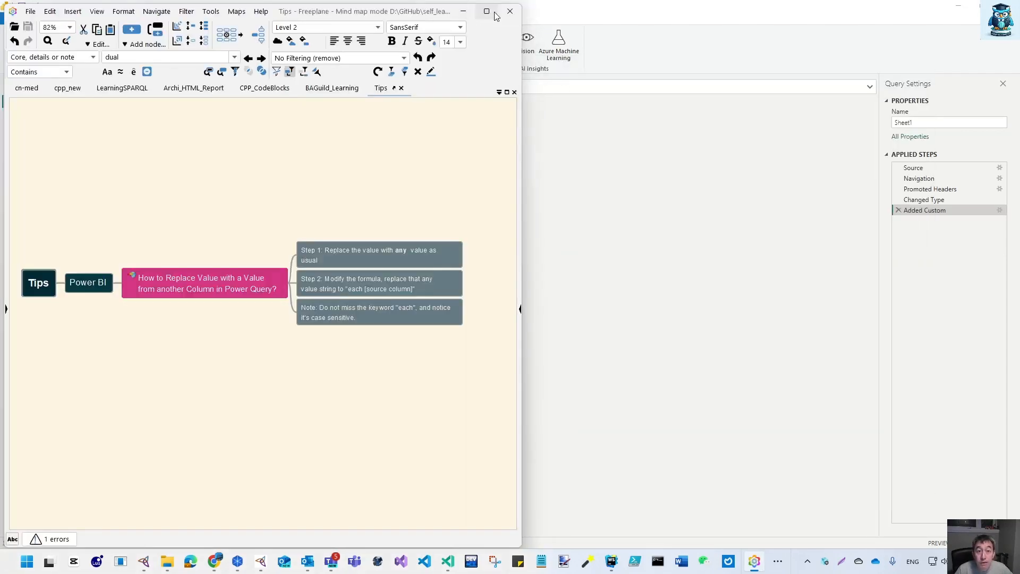
pyautogui.click(486, 12)
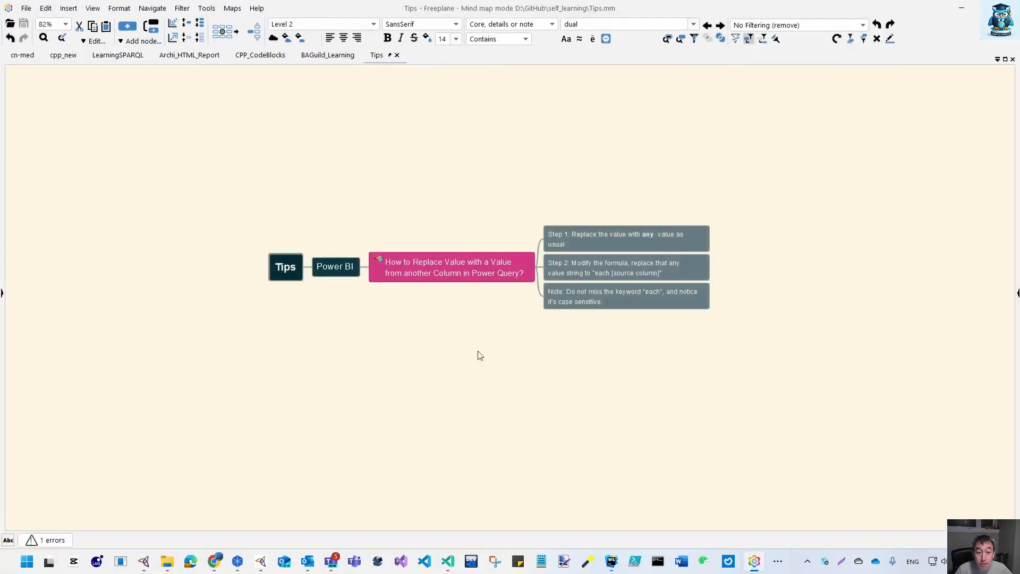
pyautogui.keyDown('ctrl'); pyautogui.scroll(3, 588, 342); pyautogui.keyUp('ctrl')
pyautogui.moveTo(585, 380); pyautogui.dragTo(470, 396)
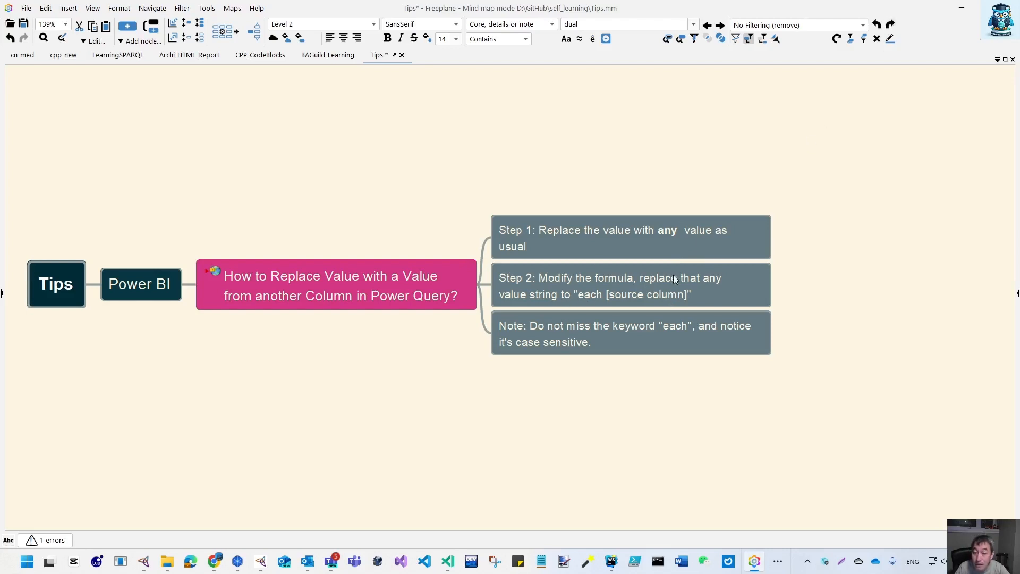
pyautogui.click(960, 8)
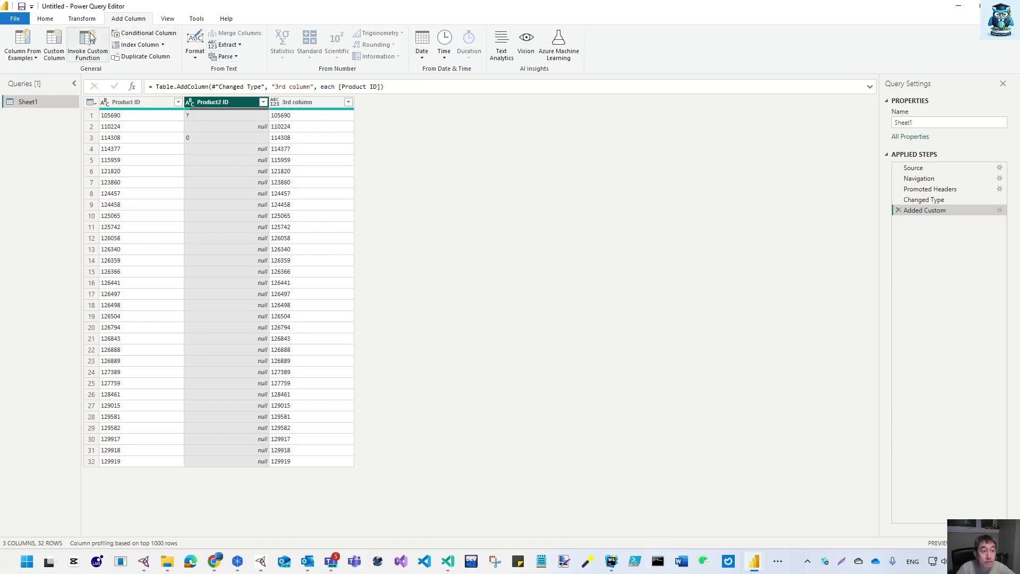
# Step: Replace the value 0 with x in the Product2 ID column
pyautogui.click(40, 20)
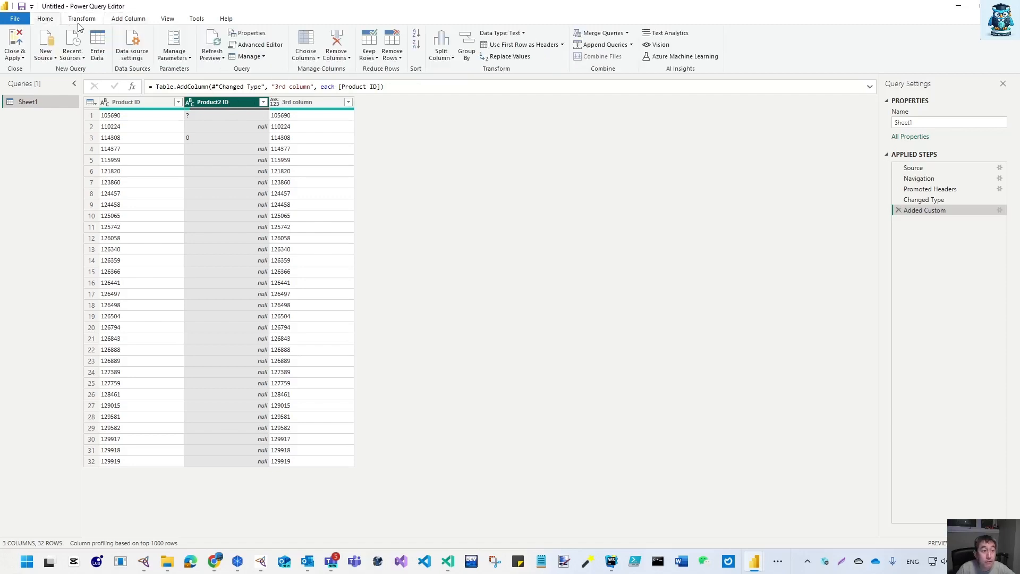
pyautogui.click(524, 59)
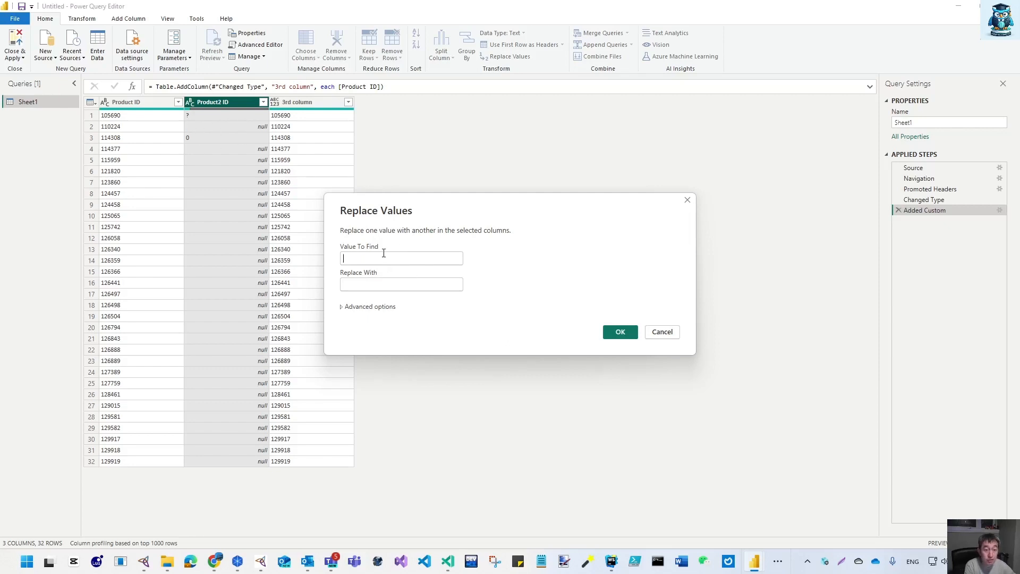
pyautogui.write('nu')
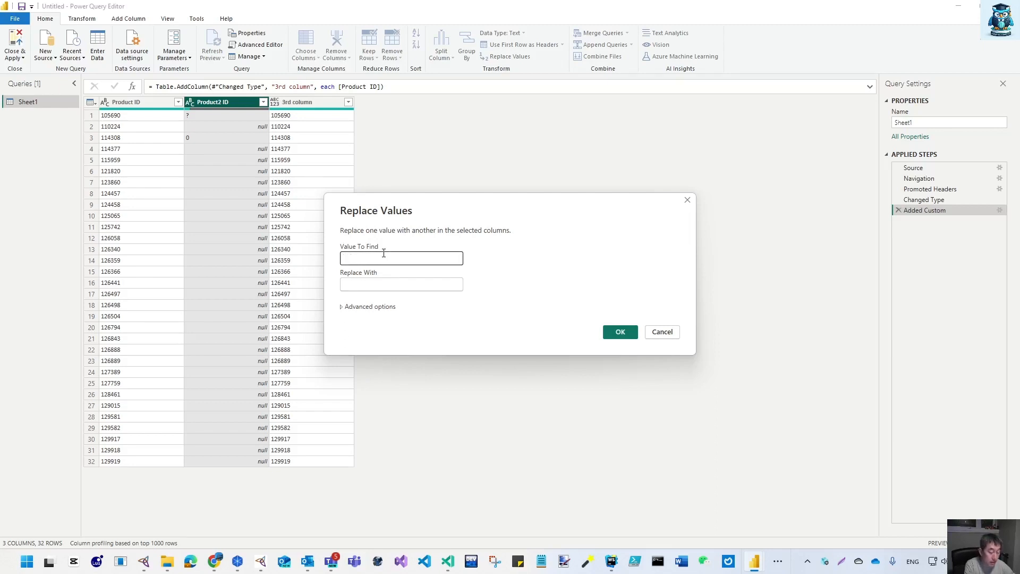
pyautogui.press('Tab')
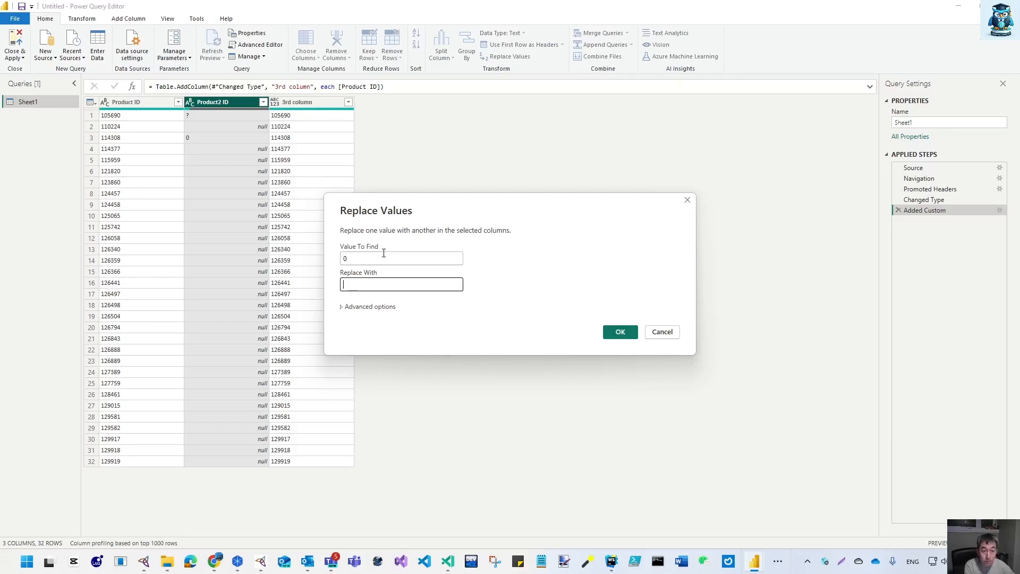
pyautogui.write('x')
pyautogui.click(620, 334)
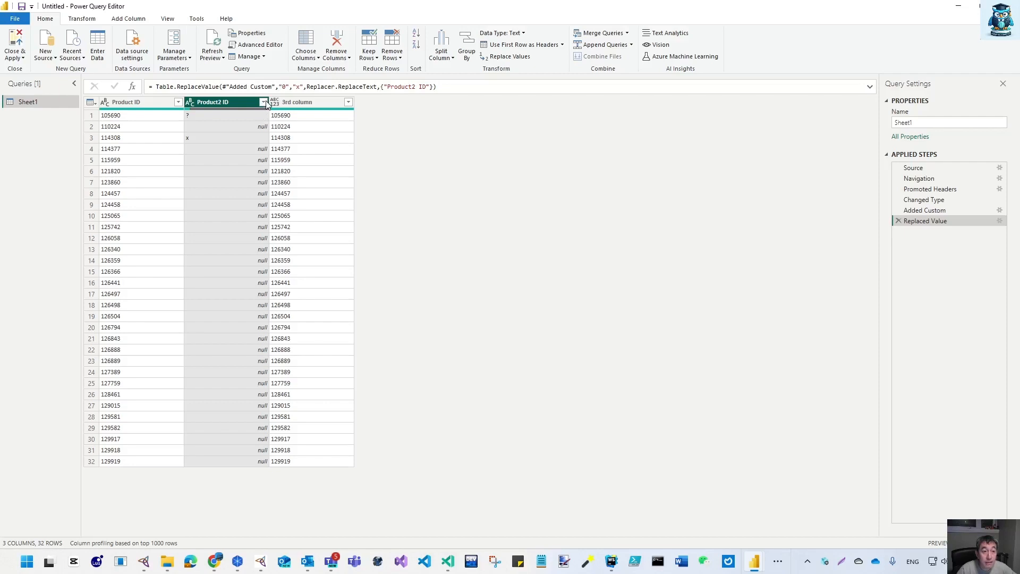
# Step: Try an empty search value in the replacement formula and delete the Replaced Value step
pyautogui.moveTo(279, 86); pyautogui.dragTo(285, 86)
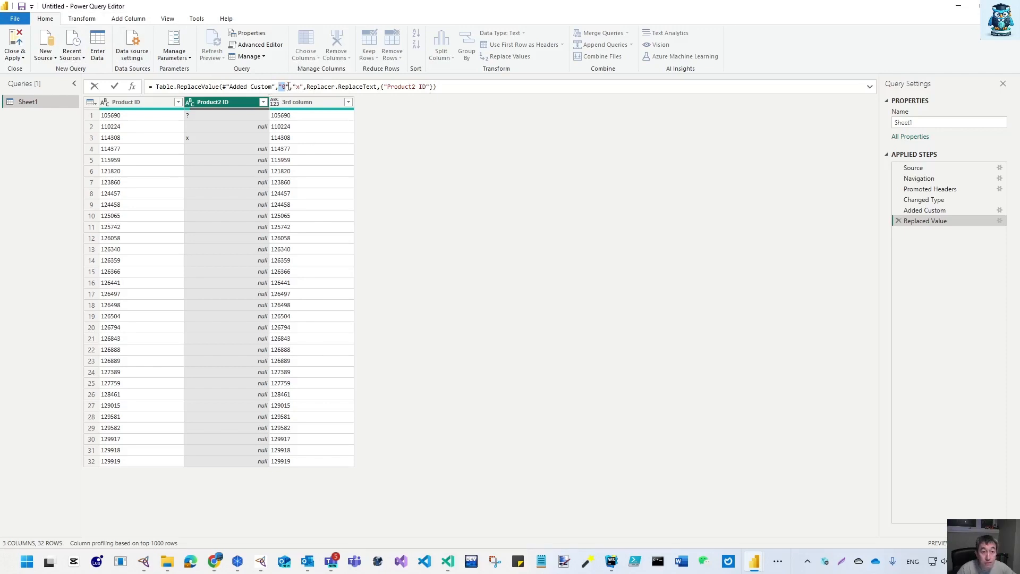
pyautogui.write('nu')
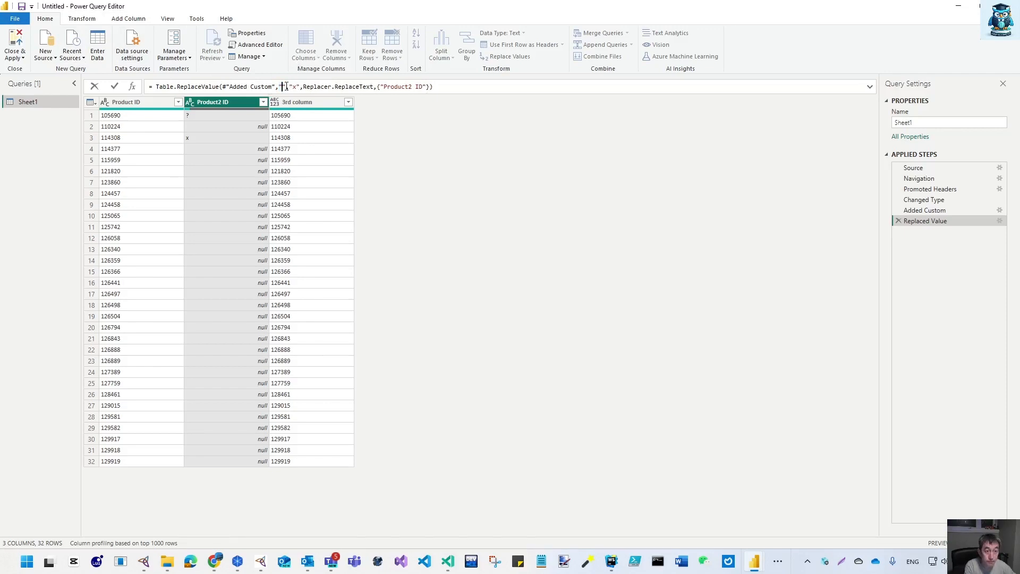
pyautogui.press('BackSpace')
pyautogui.press('BackSpace')
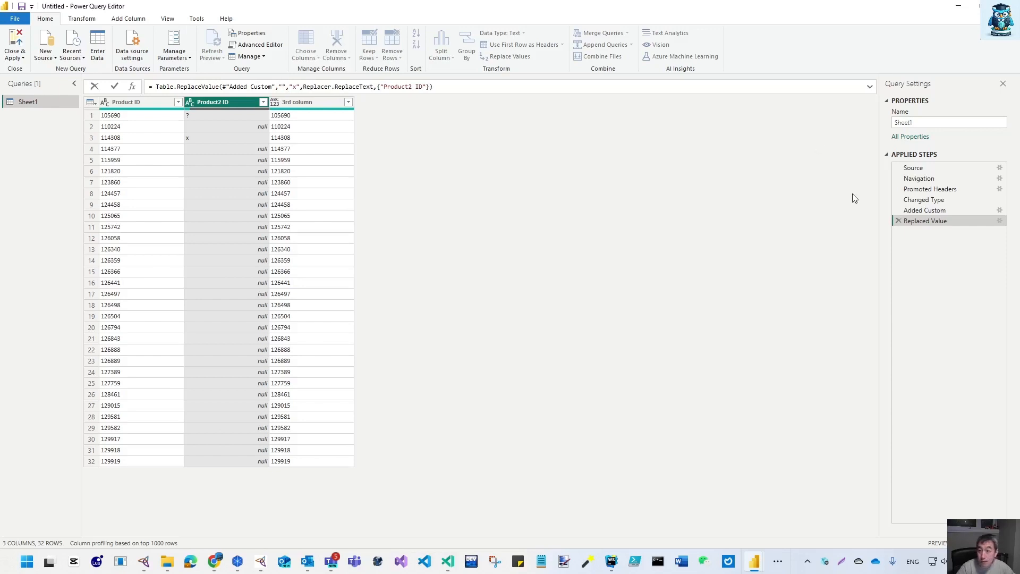
pyautogui.click(900, 221)
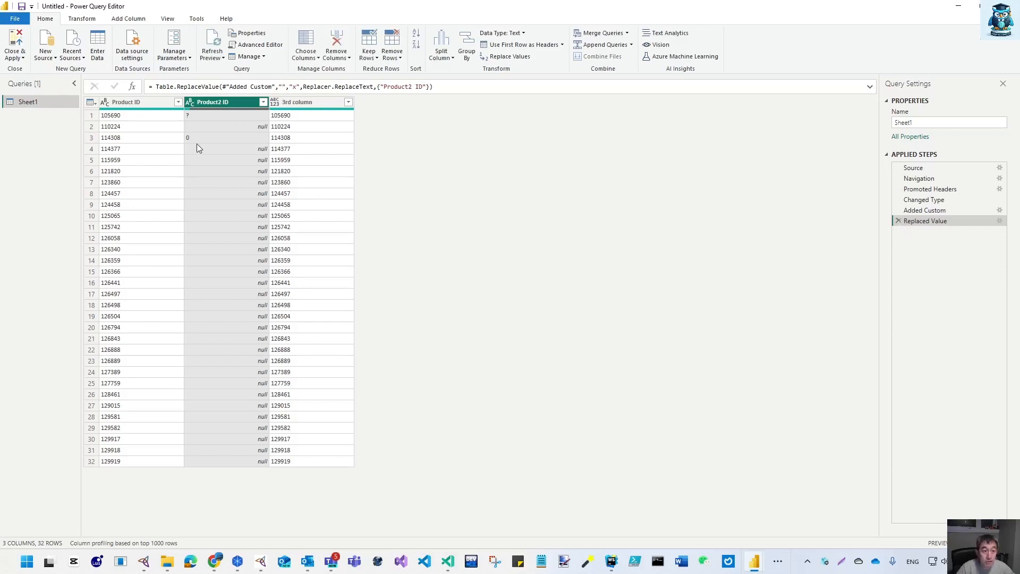
pyautogui.click(898, 220)
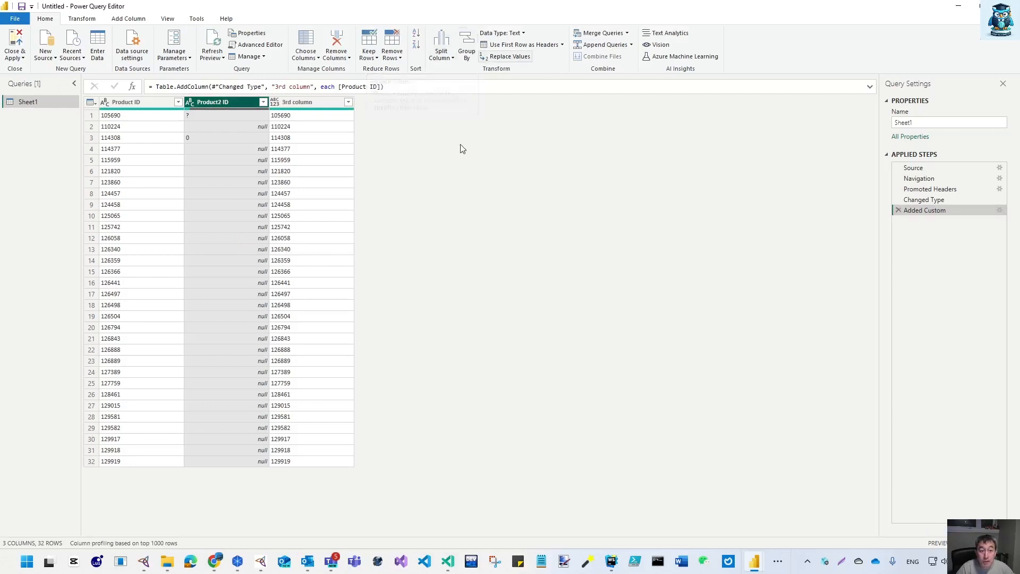
# Step: Replace null with x in the Product2 ID column
pyautogui.write('null')
pyautogui.press('Tab')
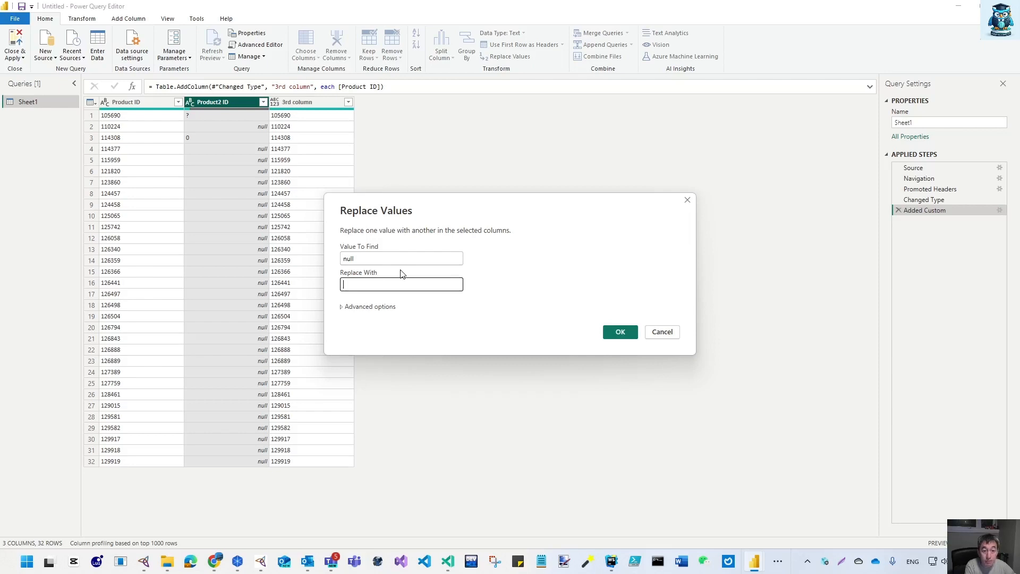
pyautogui.press('Return')
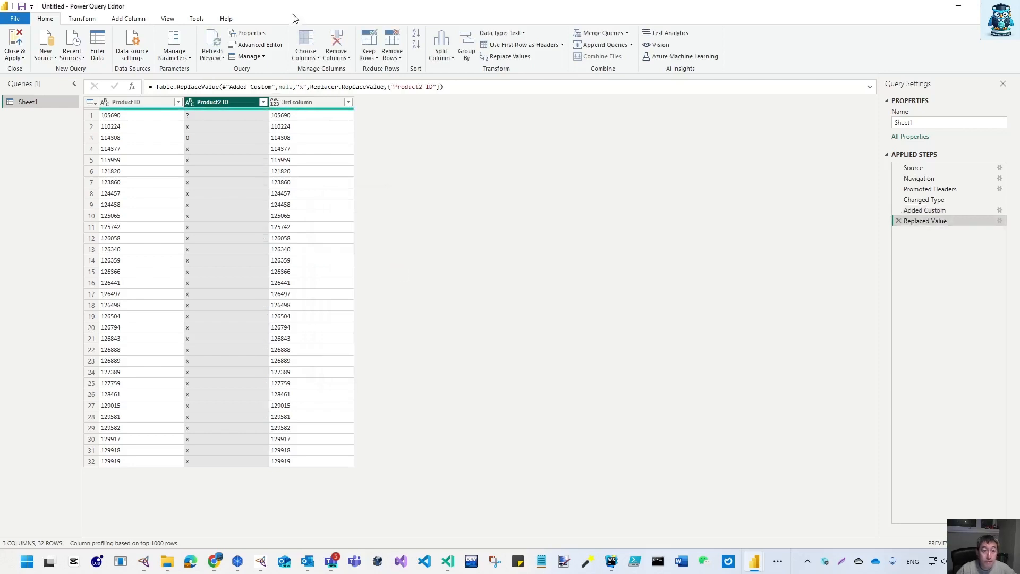
# Step: Change the replacement value "x" in the Table.ReplaceValue formula to each [Product ID] and apply it
pyautogui.click(280, 87)
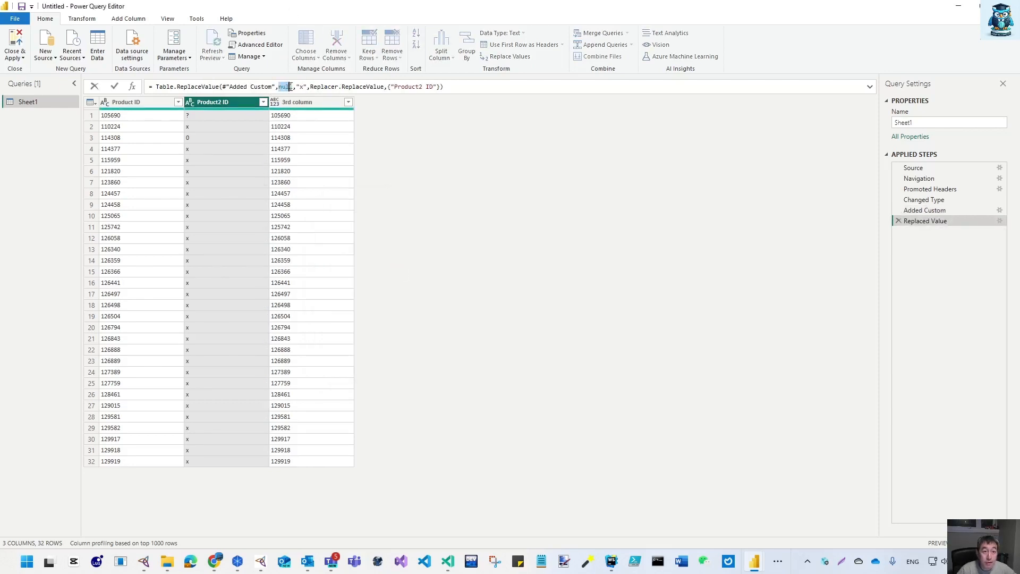
pyautogui.doubleClick(301, 86)
pyautogui.moveTo(303, 85); pyautogui.dragTo(307, 83)
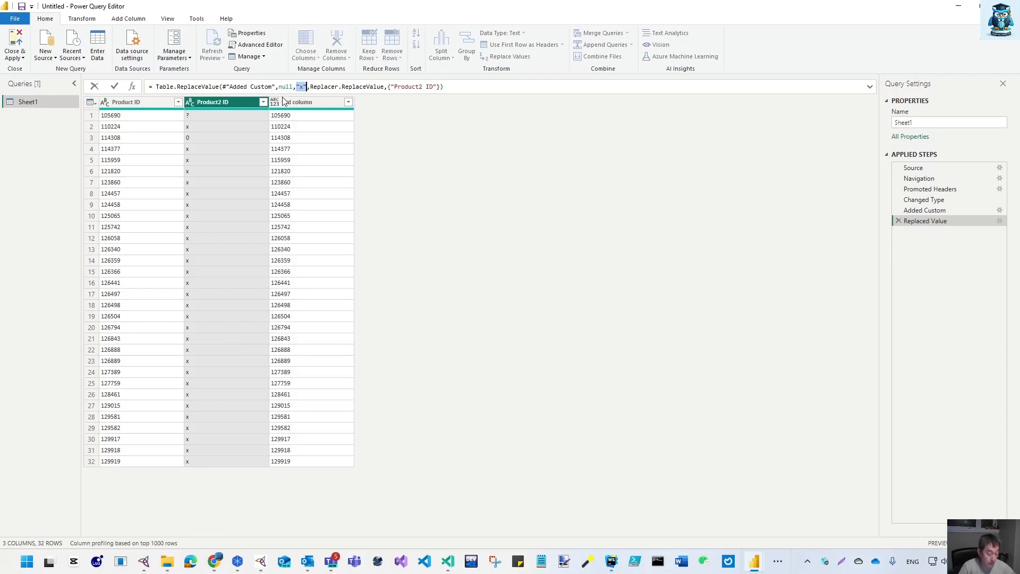
pyautogui.write('e')
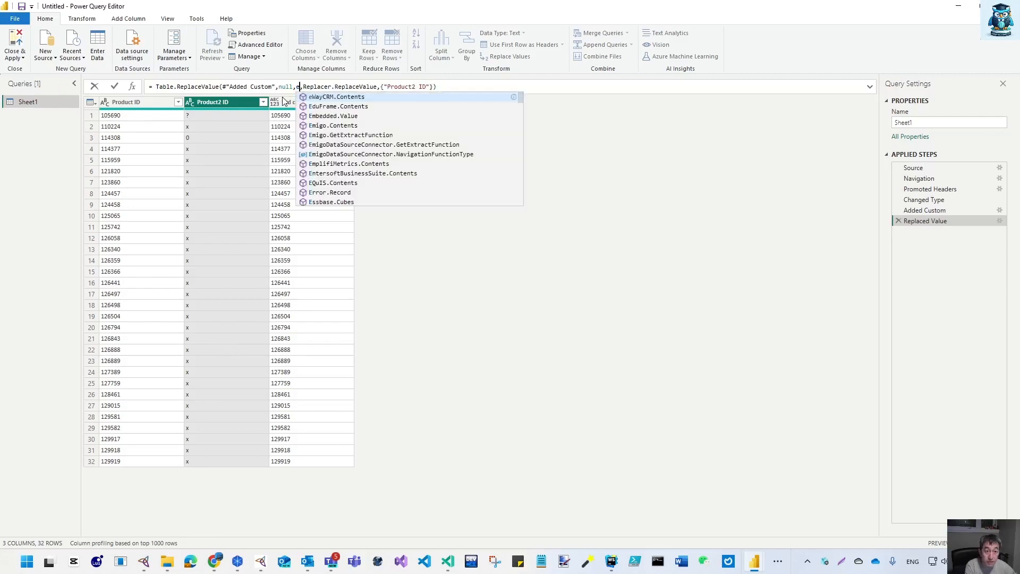
pyautogui.write('ach [Product ID')
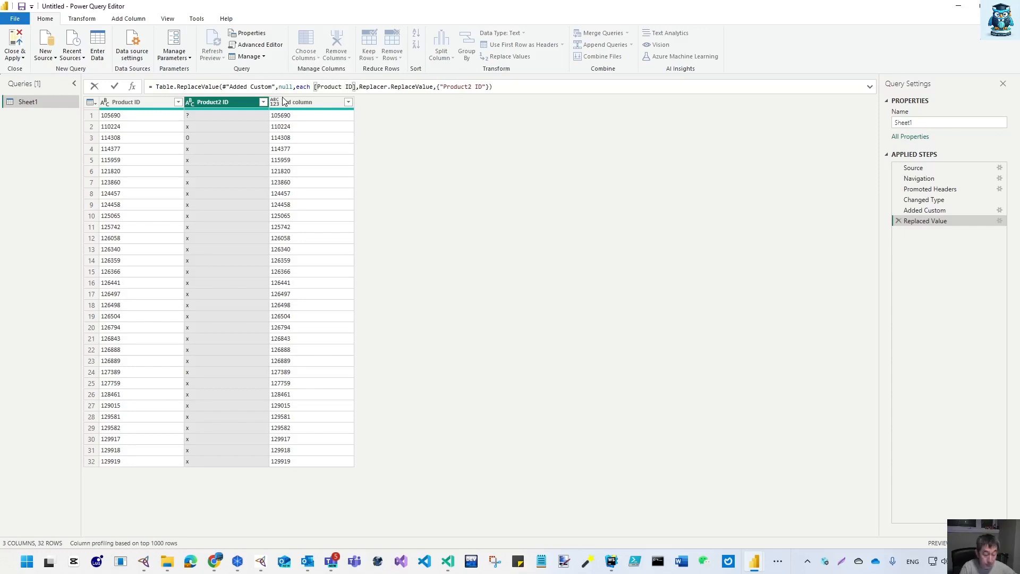
pyautogui.click(116, 87)
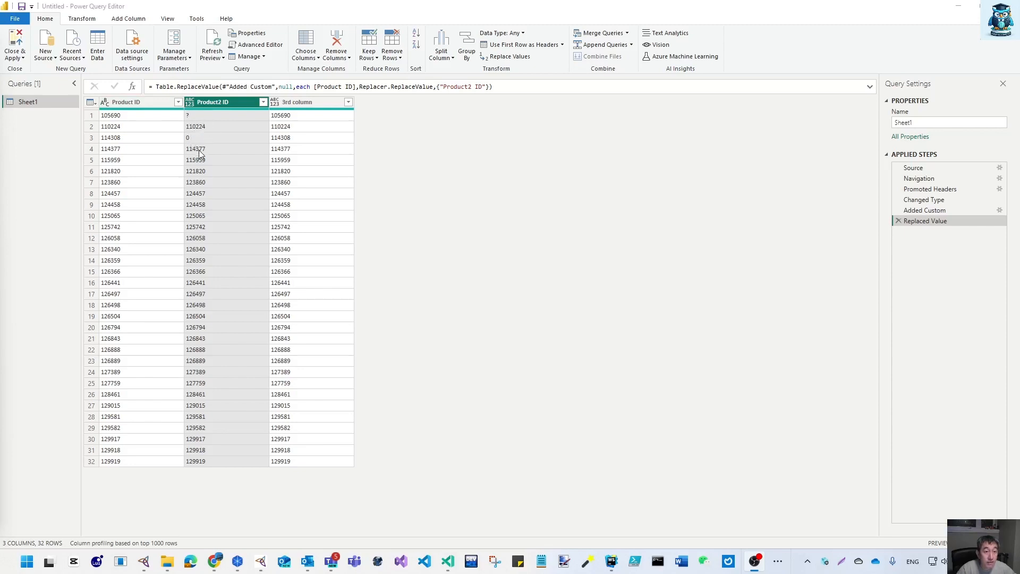
# Step: Change the search value null in the Table.ReplaceValue formula to each [Product2 ID] and apply it
pyautogui.moveTo(296, 86); pyautogui.dragTo(355, 87)
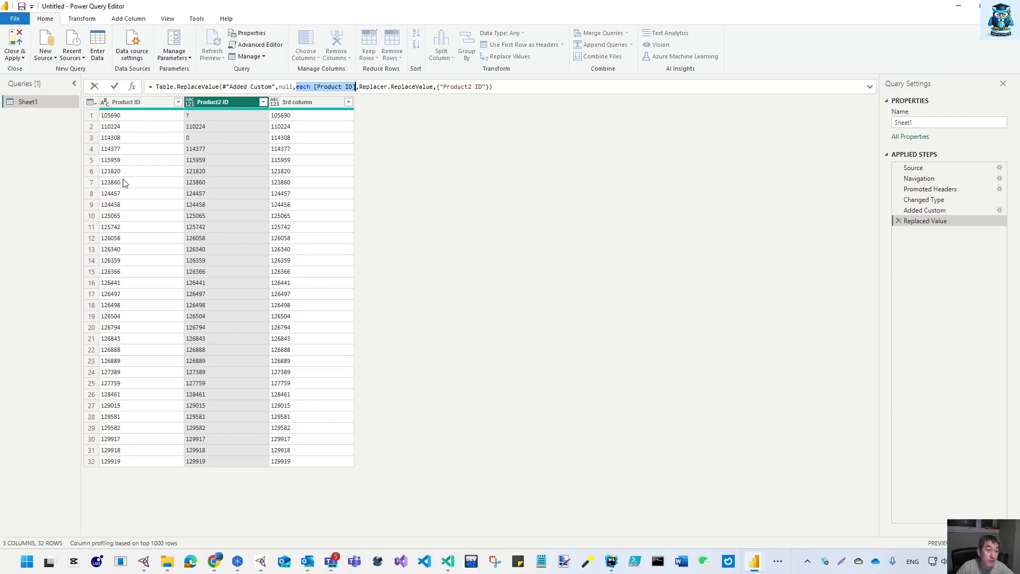
pyautogui.doubleClick(285, 86)
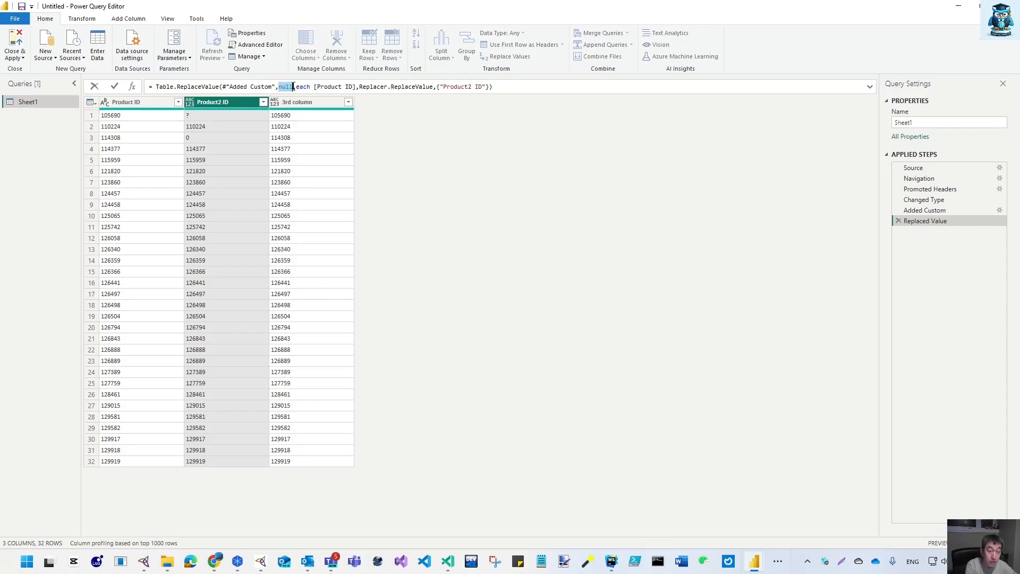
pyautogui.write('e')
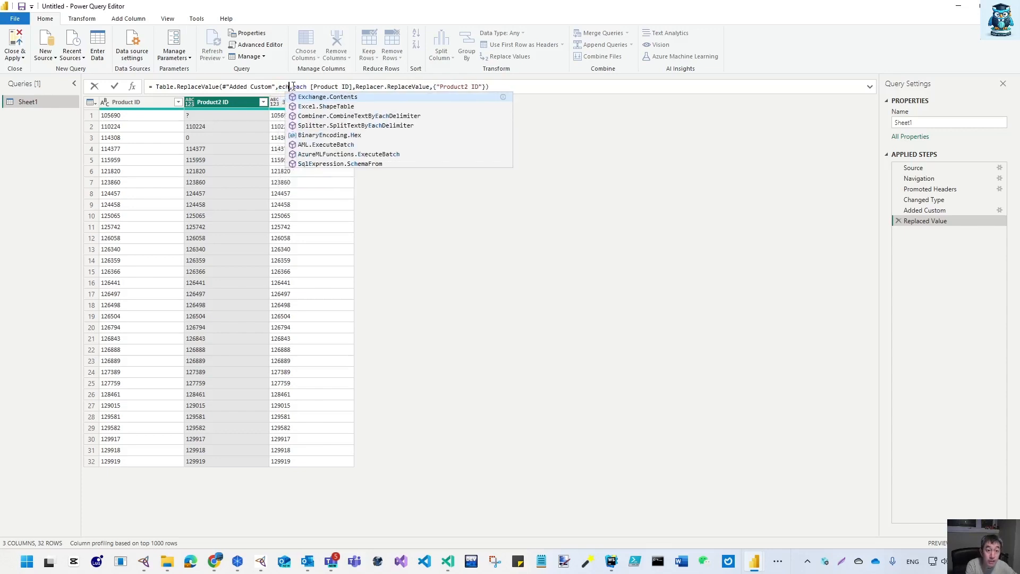
pyautogui.write('ach')
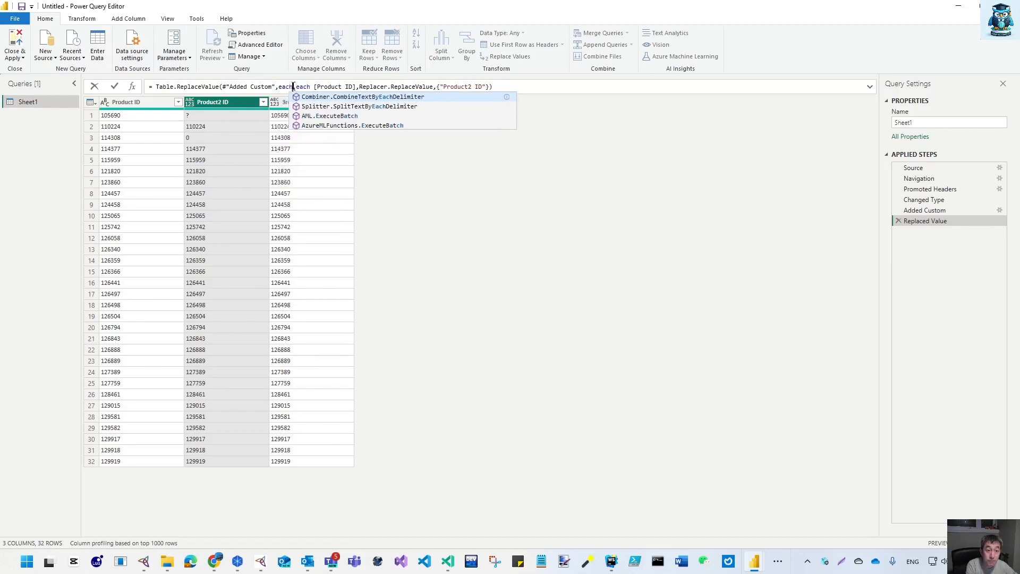
pyautogui.write(' [Product2')
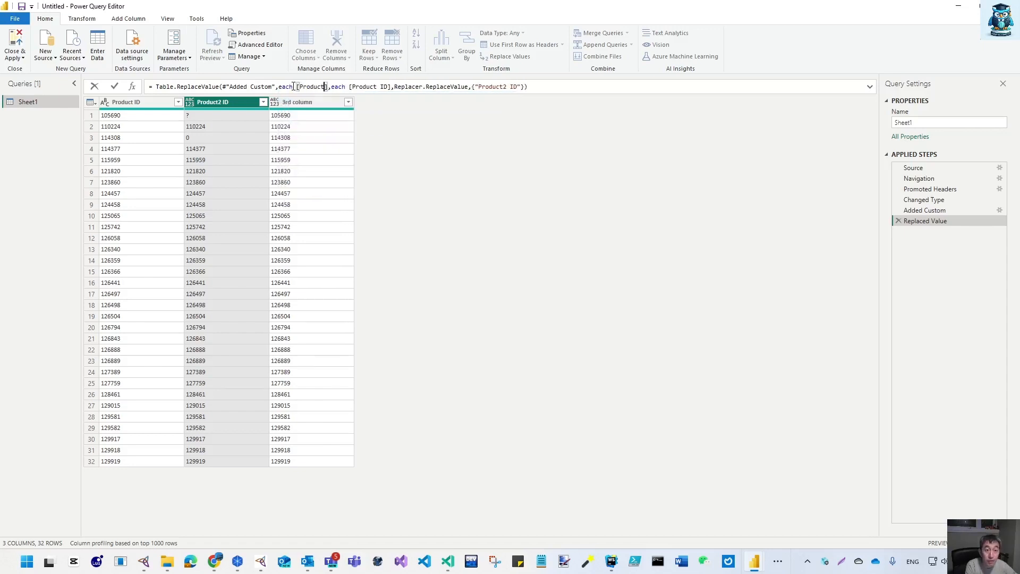
pyautogui.write(' ID')
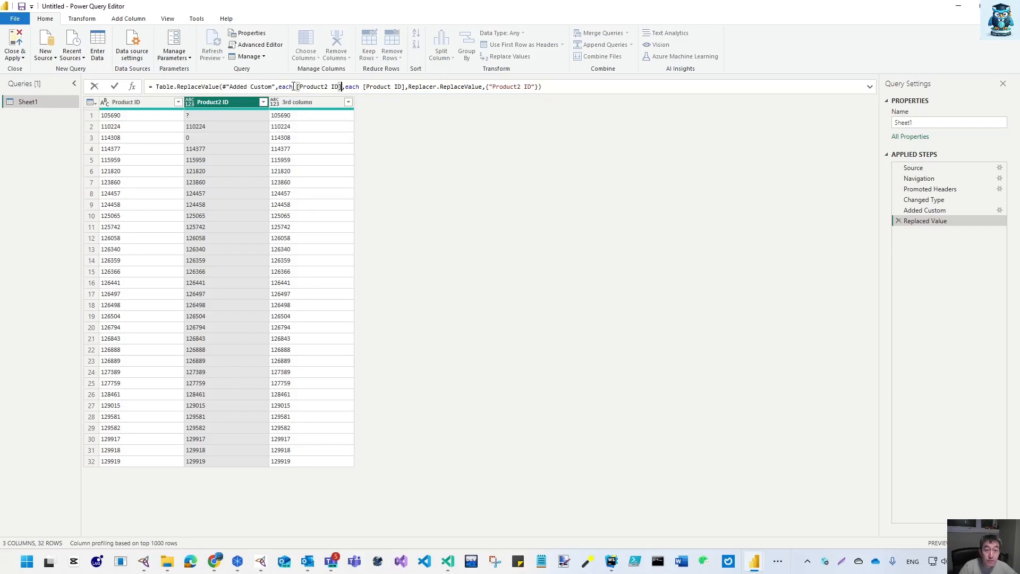
pyautogui.click(114, 87)
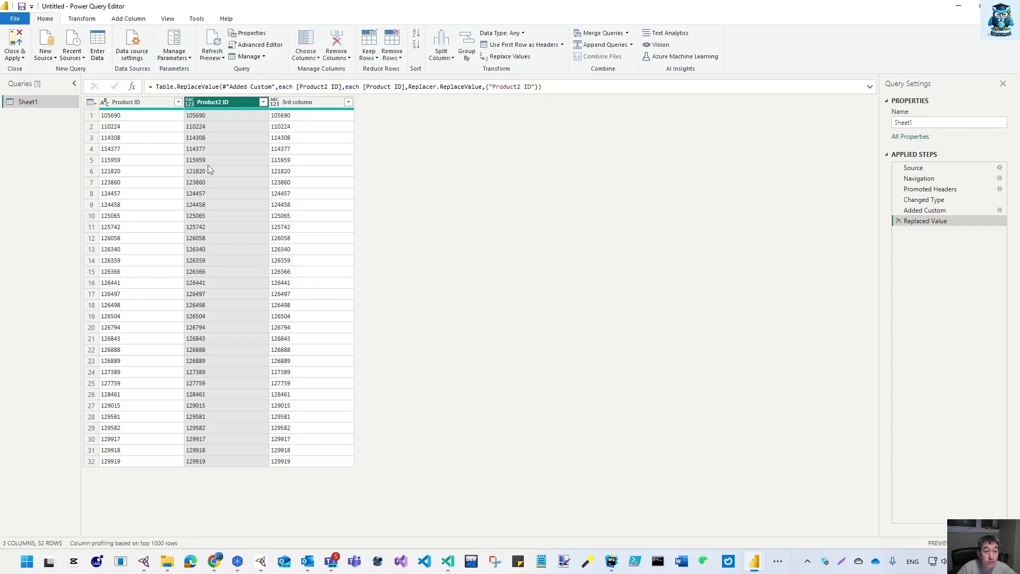
# Step: Examine the first Product2 ID value and the two each arguments in the replacement formula
pyautogui.click(216, 115)
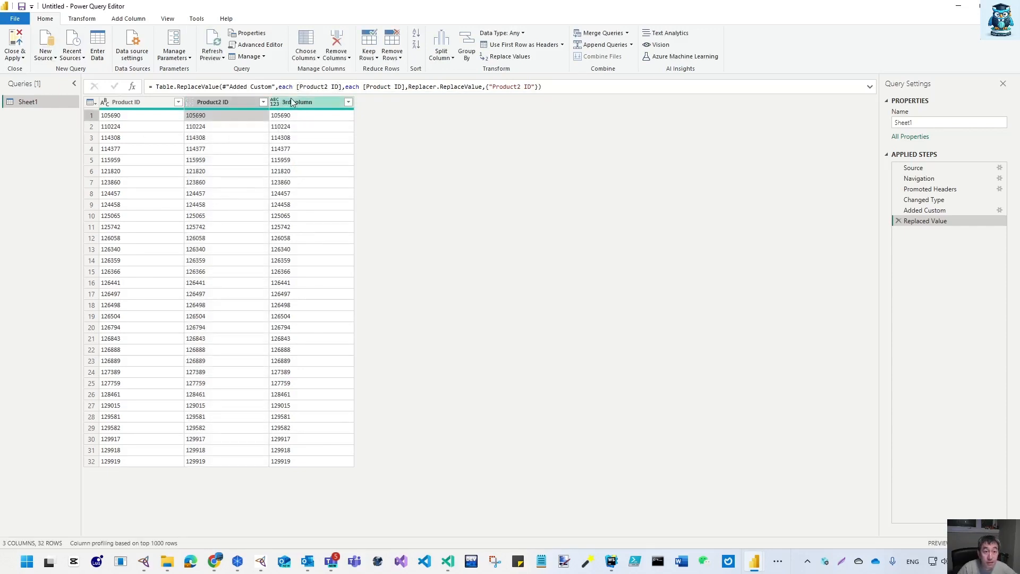
pyautogui.moveTo(277, 87); pyautogui.dragTo(406, 86)
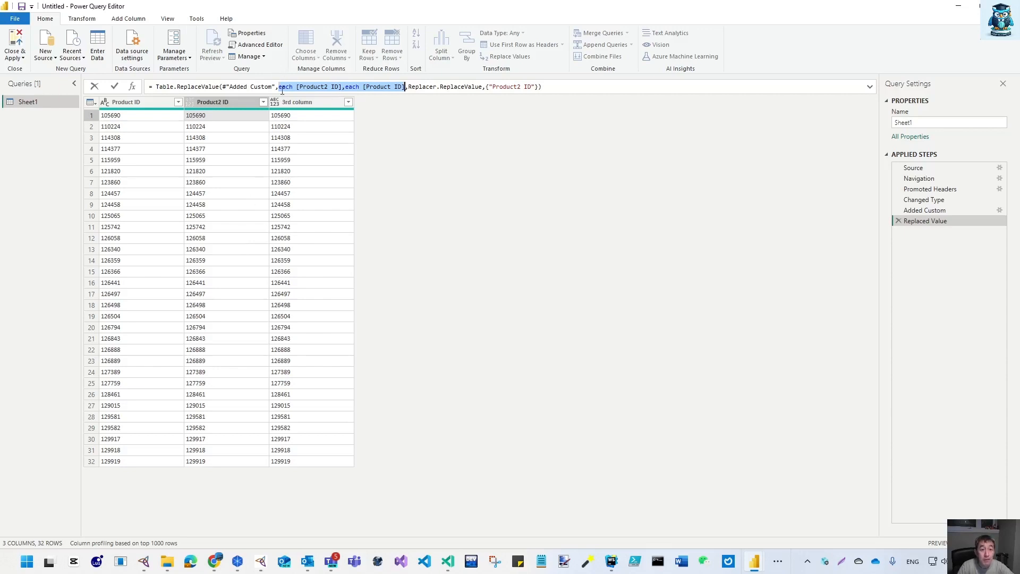
pyautogui.click(285, 86)
pyautogui.doubleClick(285, 86)
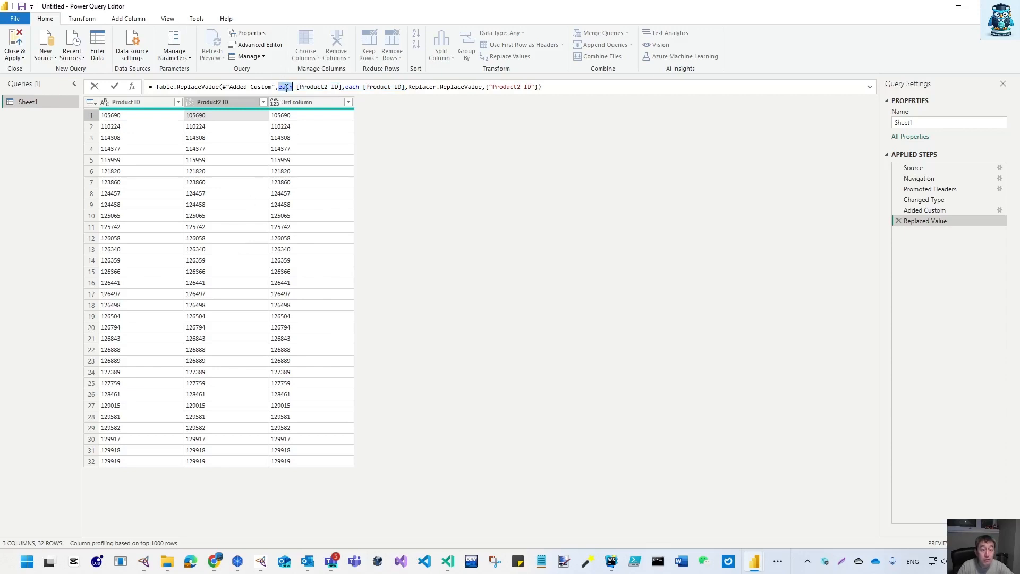